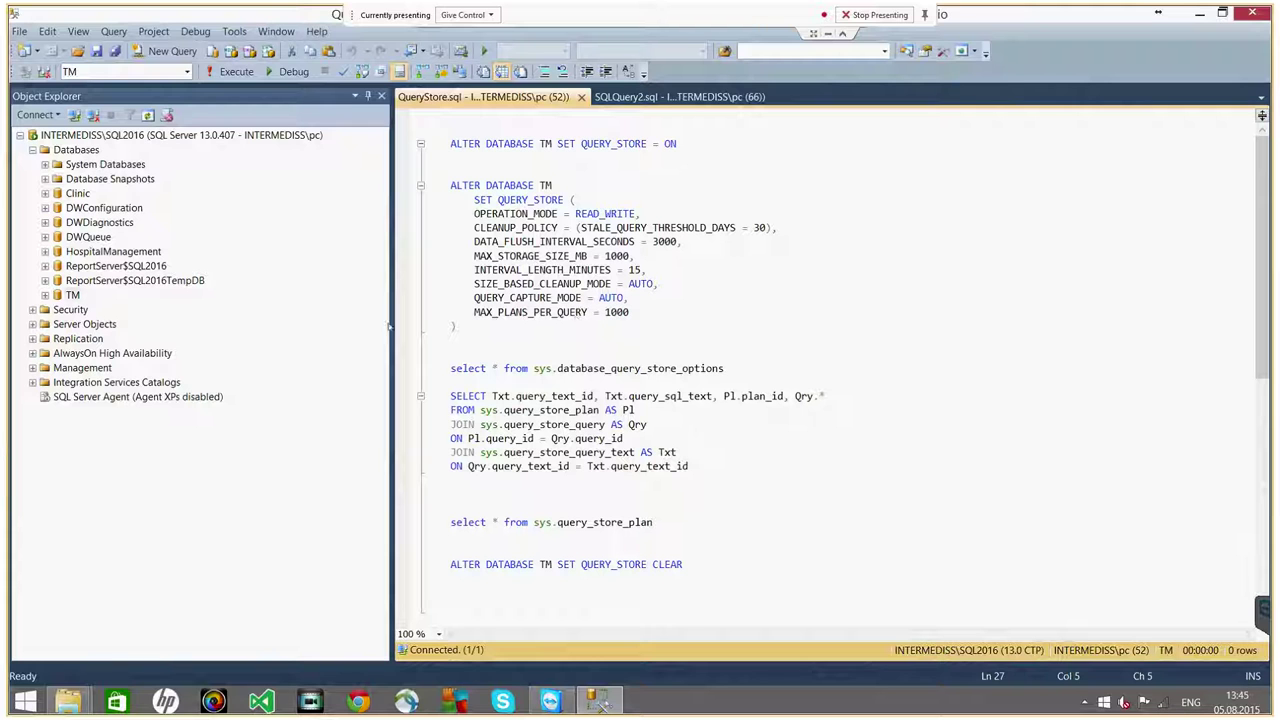
Expand the TM database and the System Databases folder, and look inside tempdb before collapsing it again
double_click(72, 295)
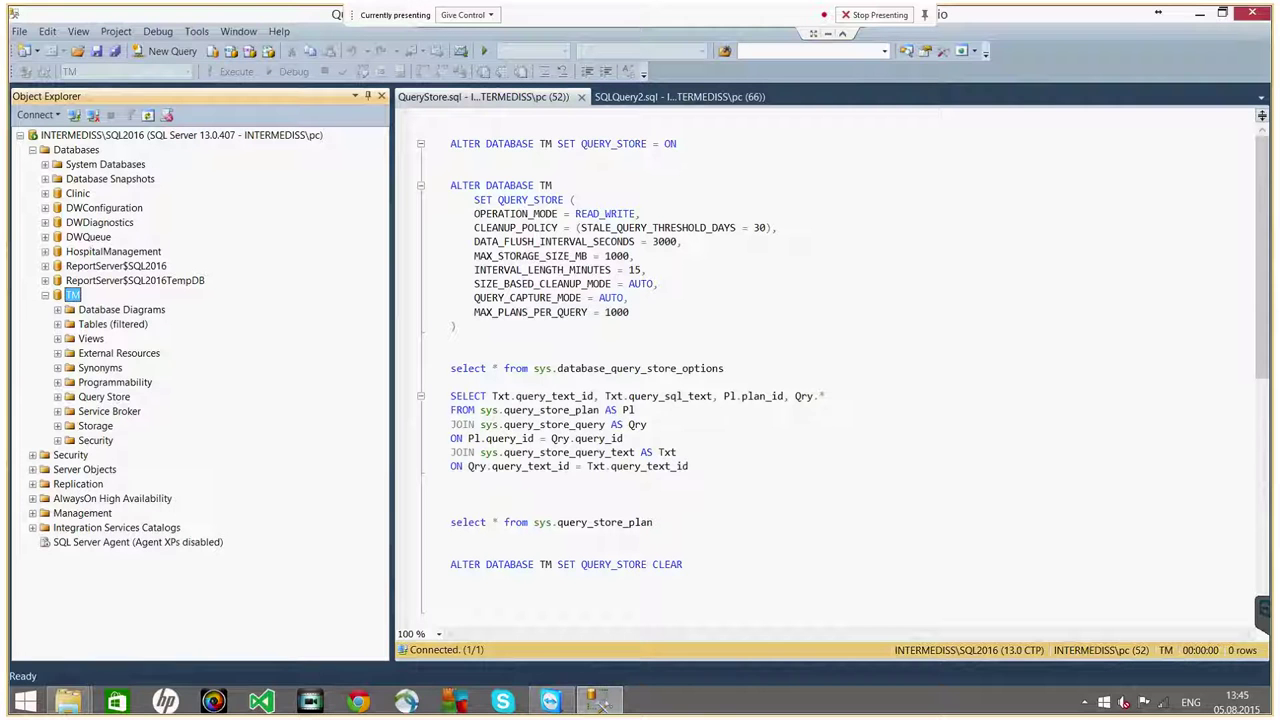
double_click(76, 166)
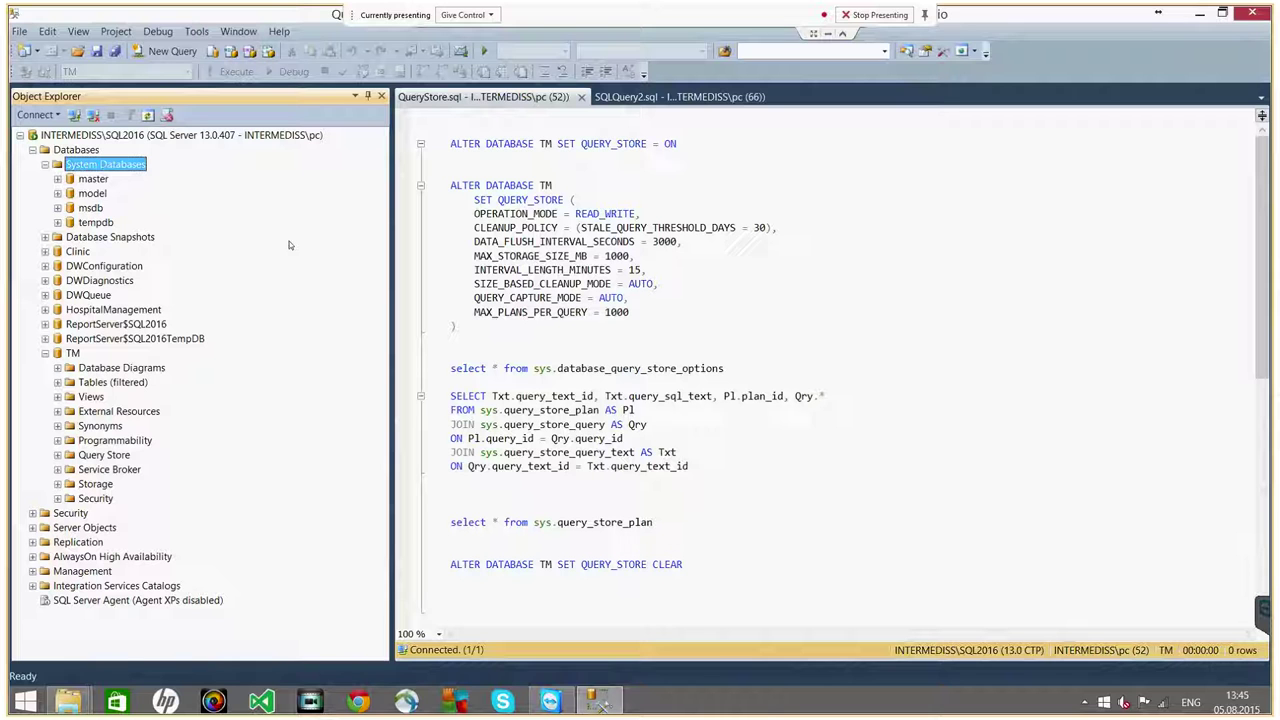
double_click(98, 222)
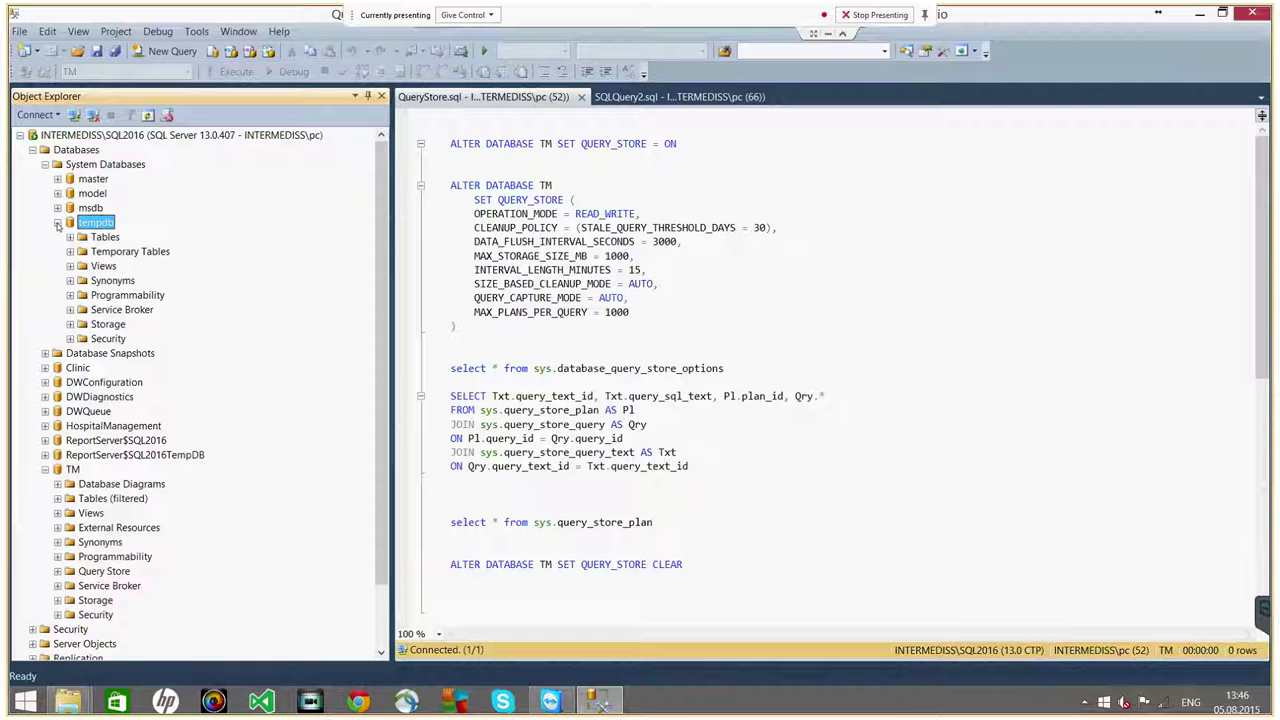
click(57, 223)
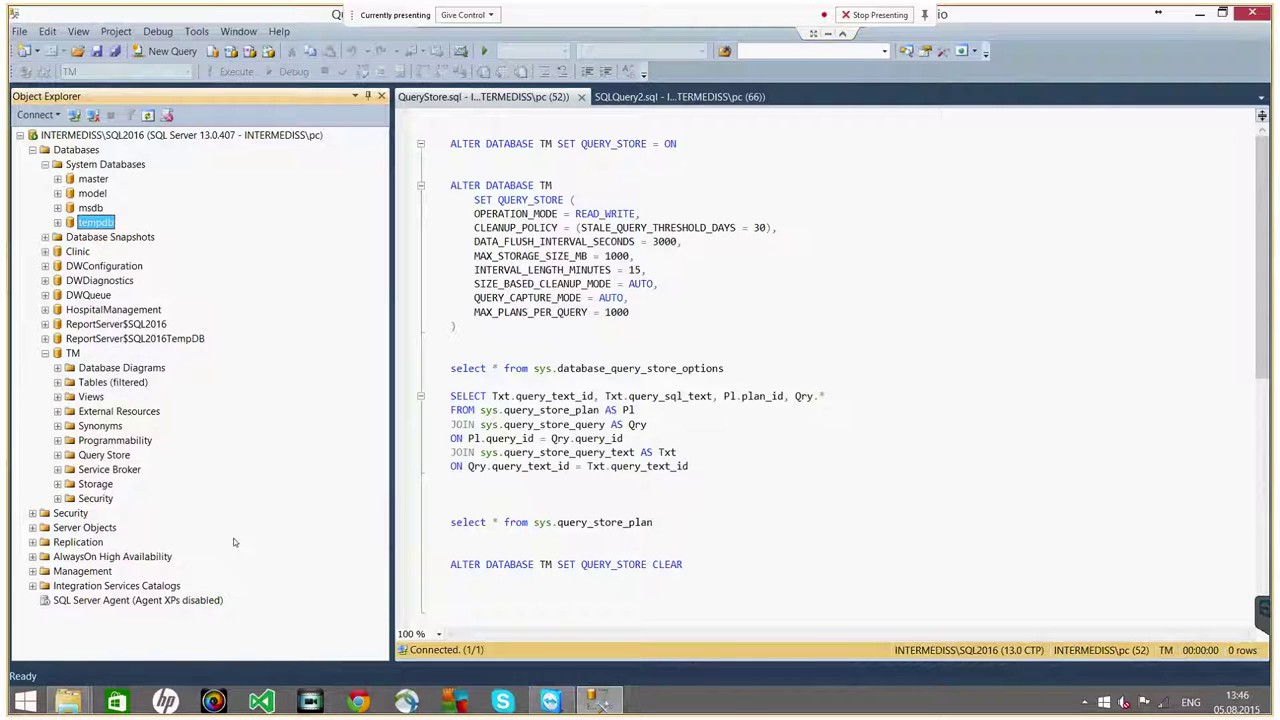
Expand TM's Query Store folder and the HospitalManagement database to compare the folders of both databases
click(68, 353)
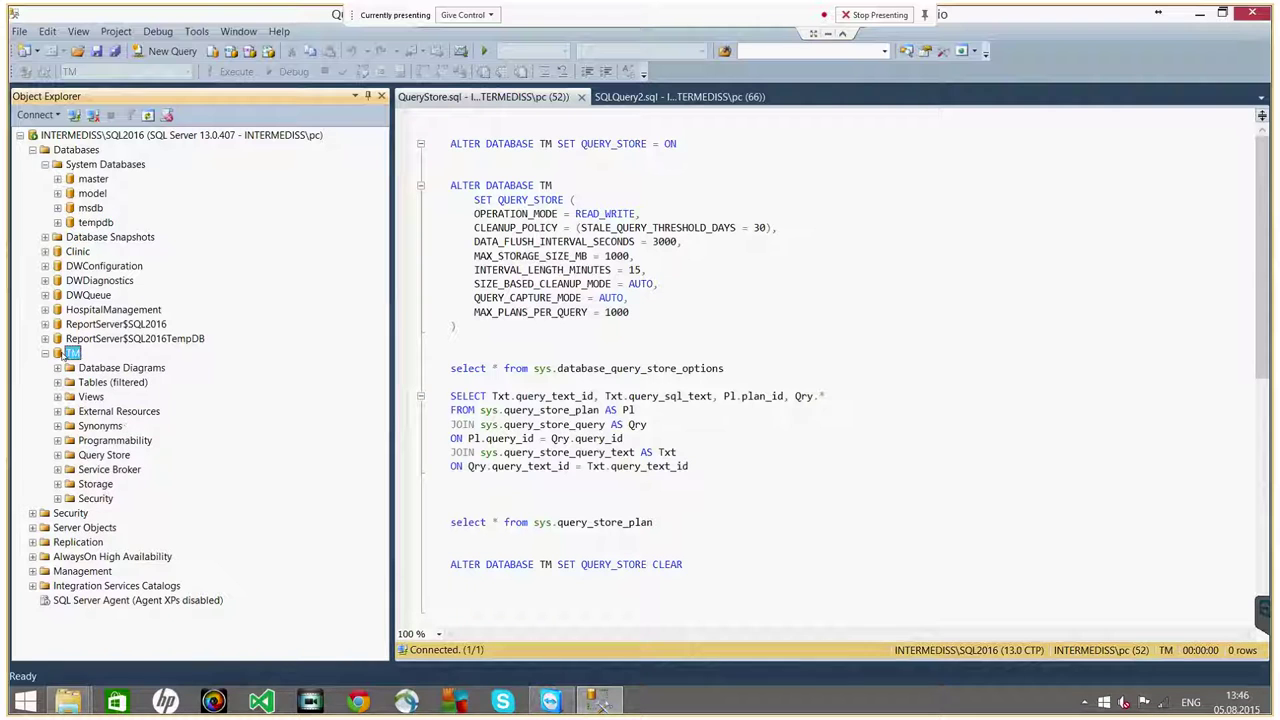
double_click(108, 455)
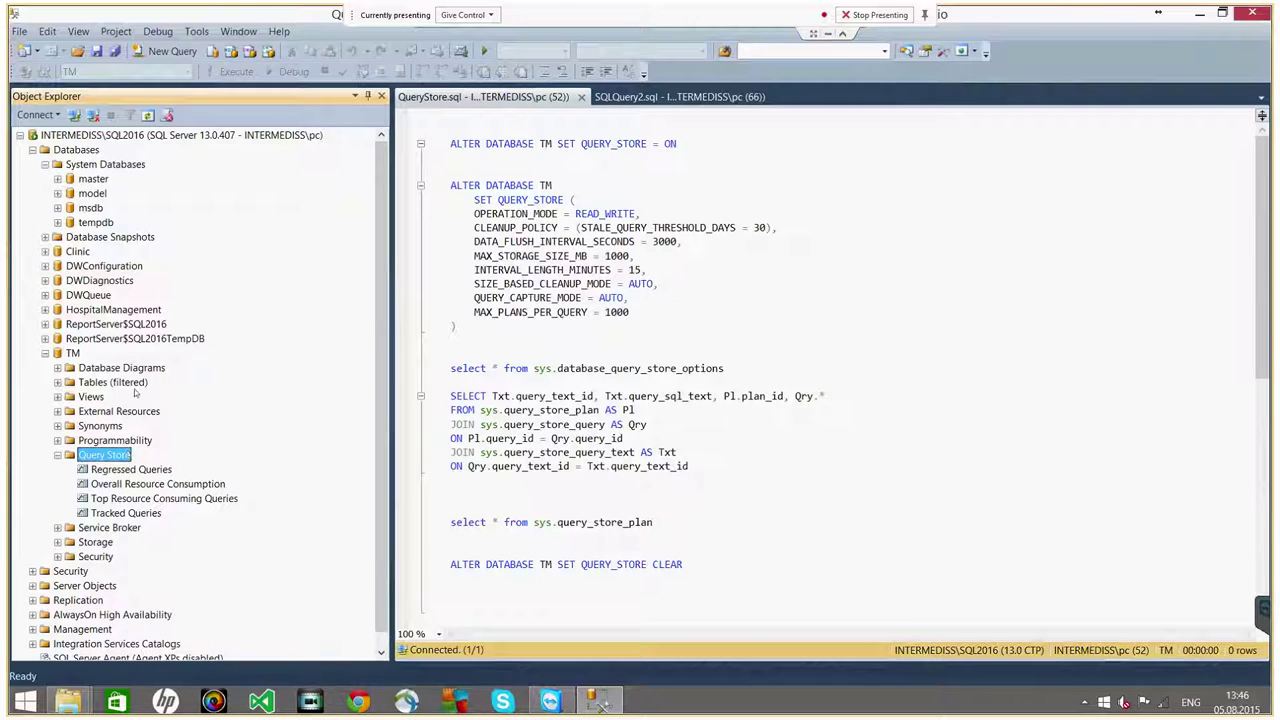
double_click(108, 310)
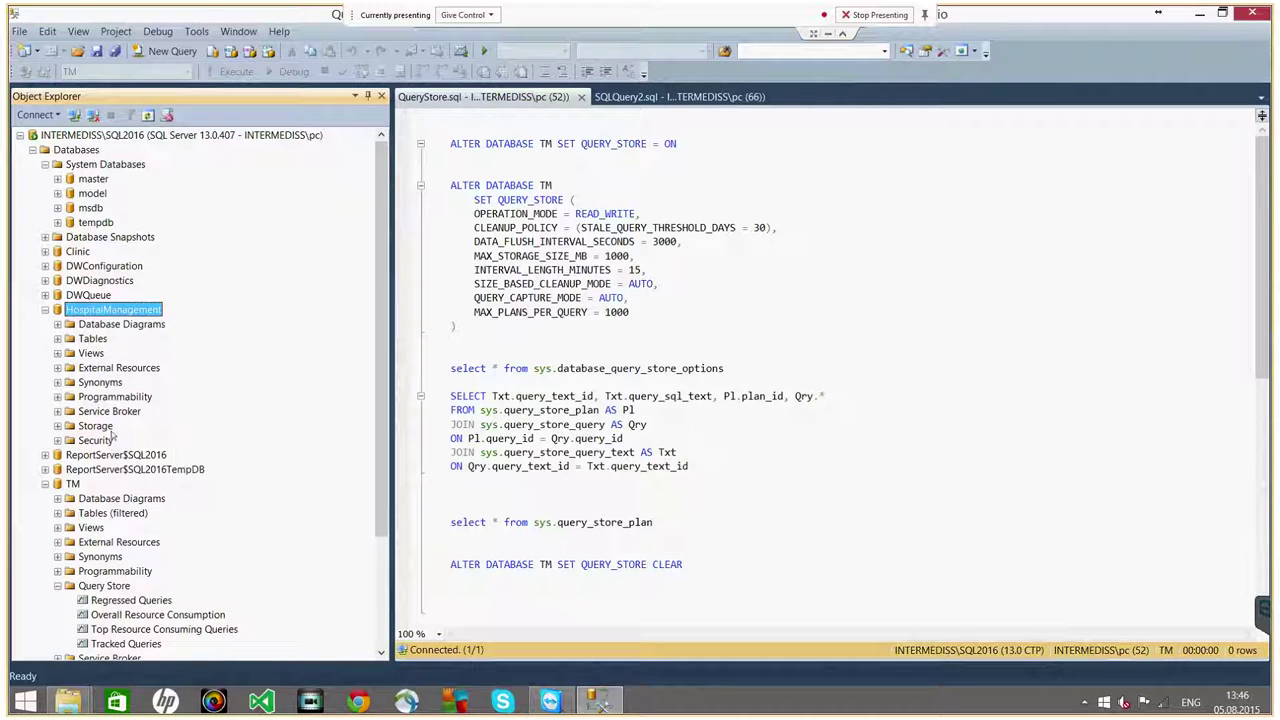
scroll(112, 433, down, 1)
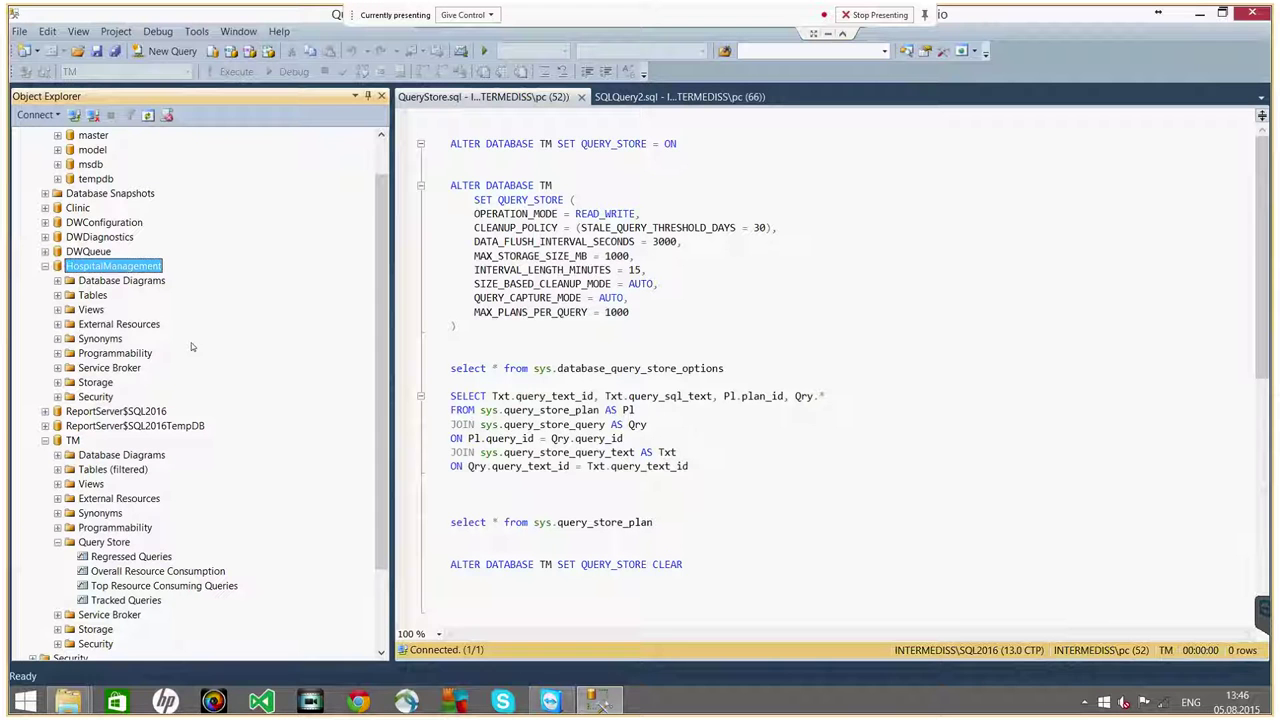
click(74, 442)
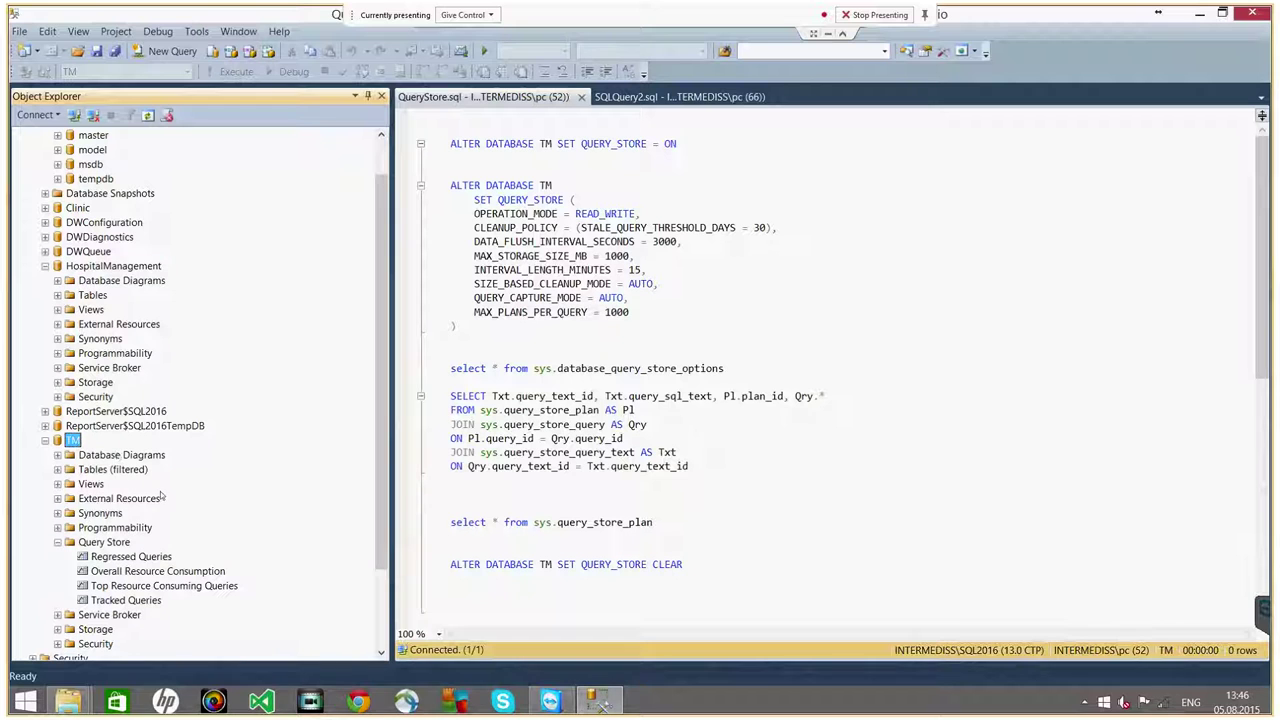
Enable Query Store for the HospitalManagement database in its properties by setting Enable to True, and apply the change
click(106, 268)
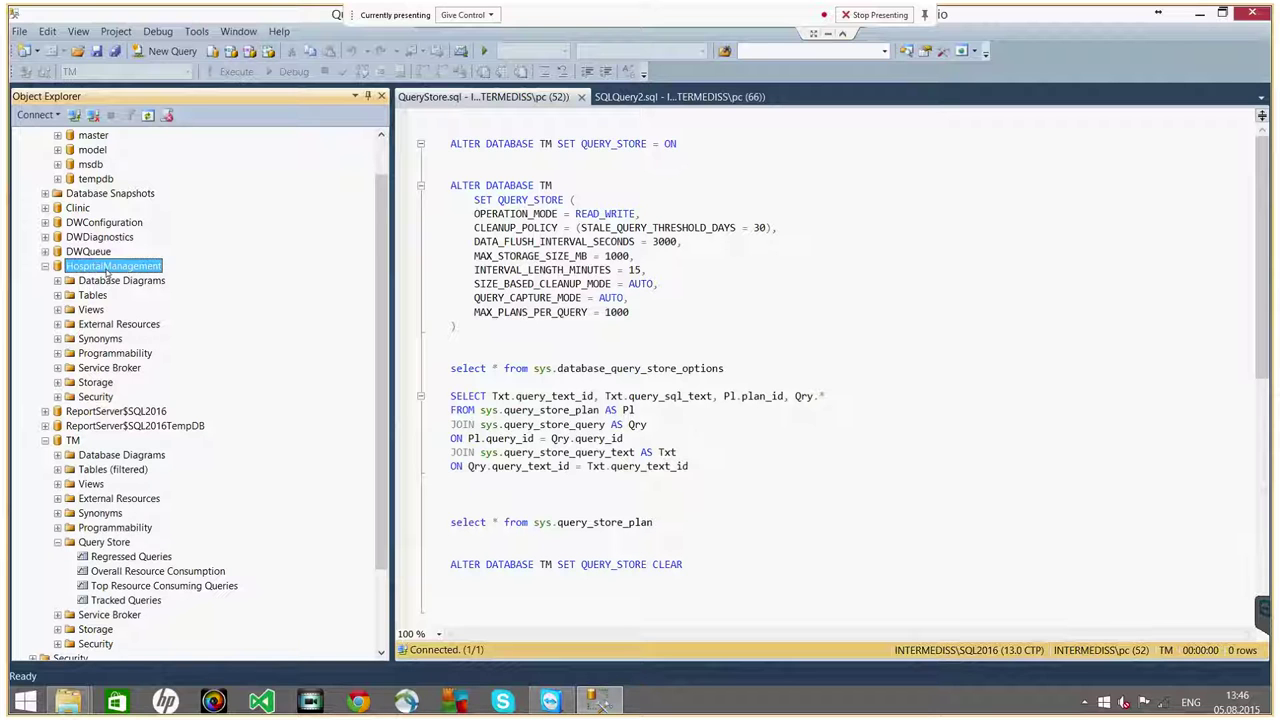
right_click(106, 268)
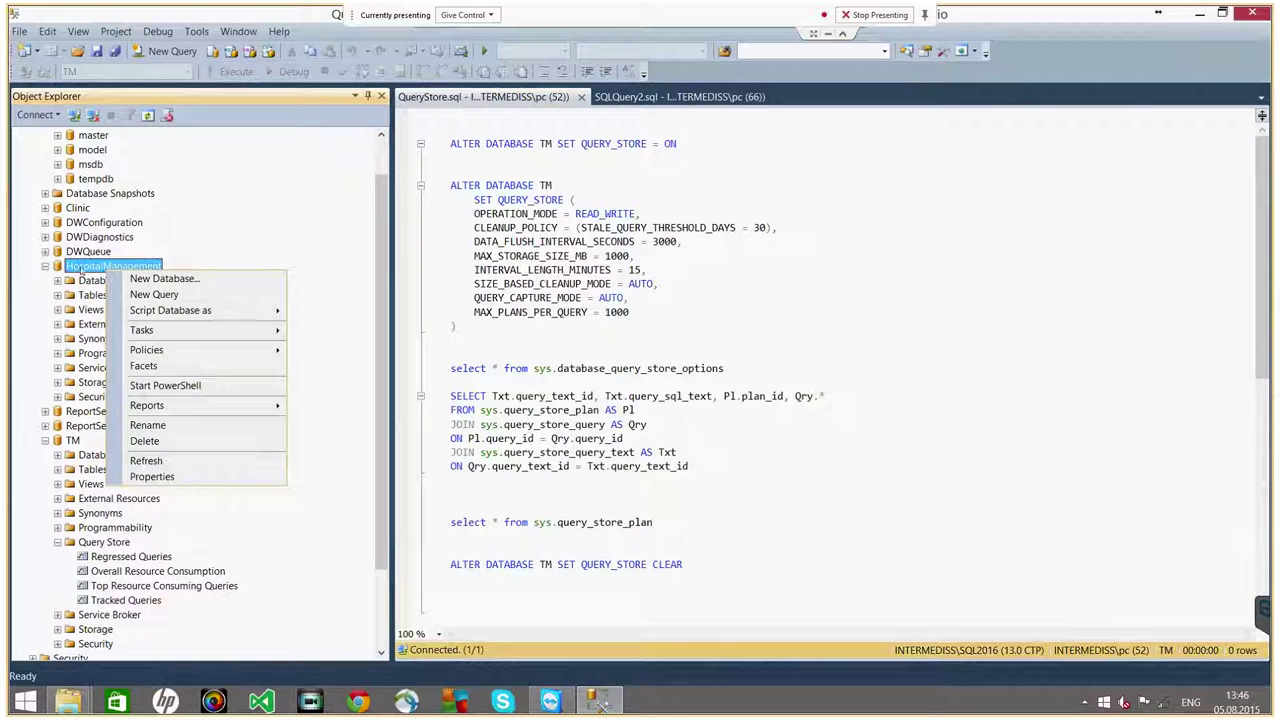
click(79, 266)
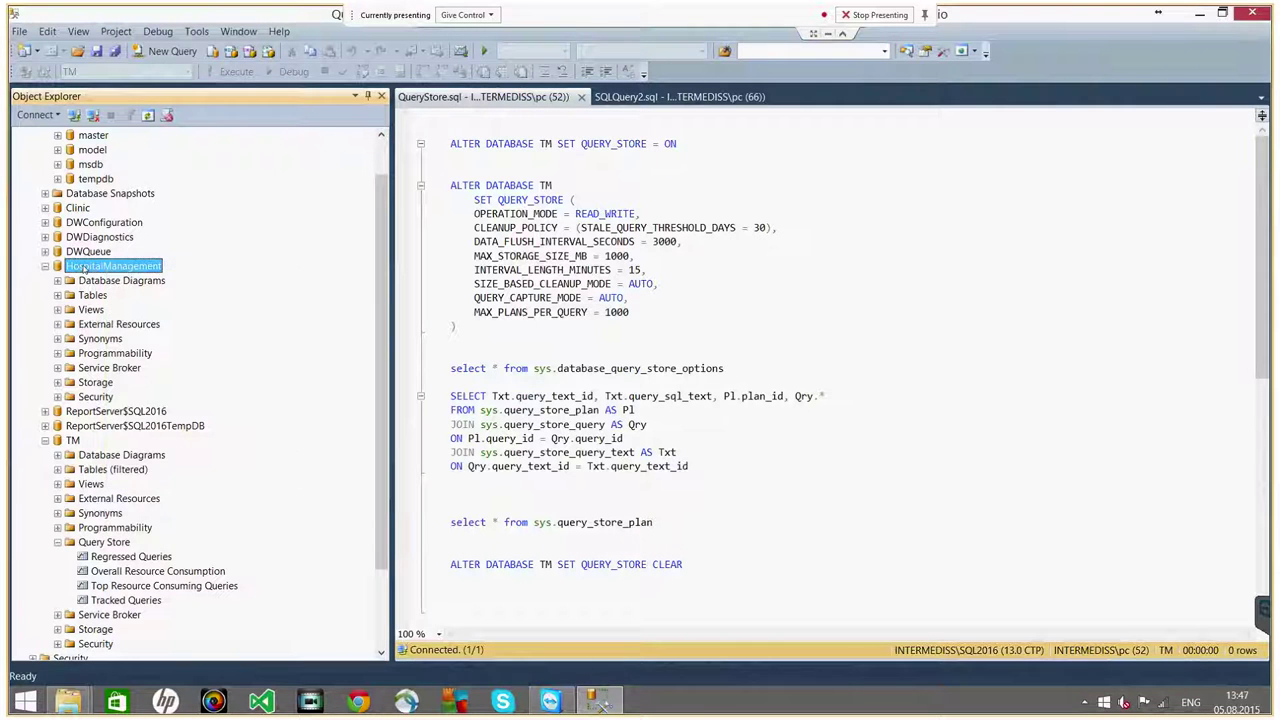
click(212, 275)
right_click(150, 272)
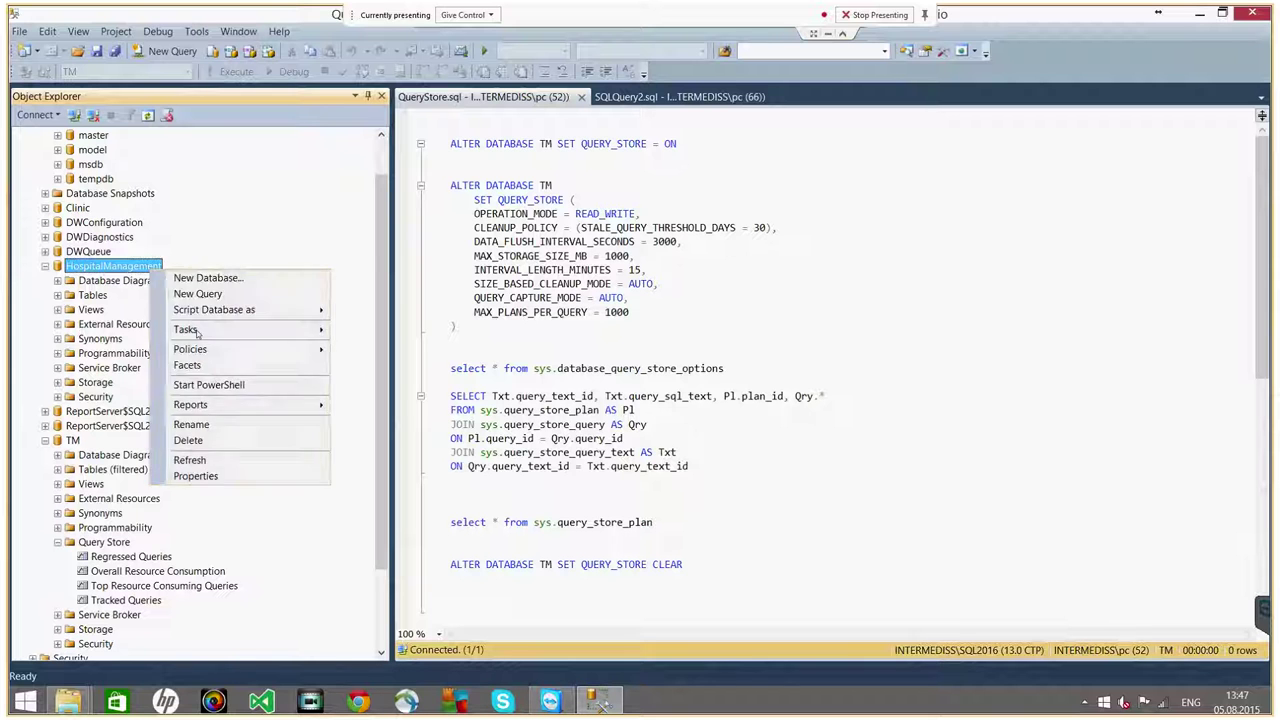
click(233, 476)
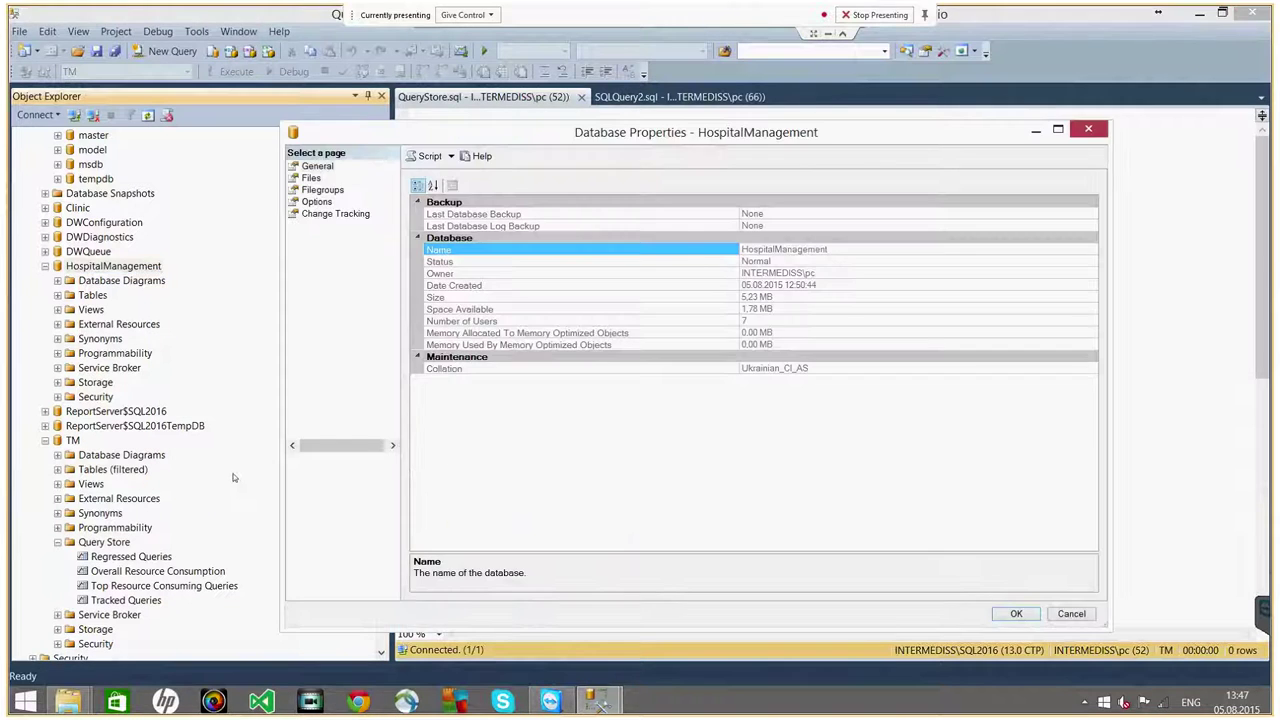
click(325, 273)
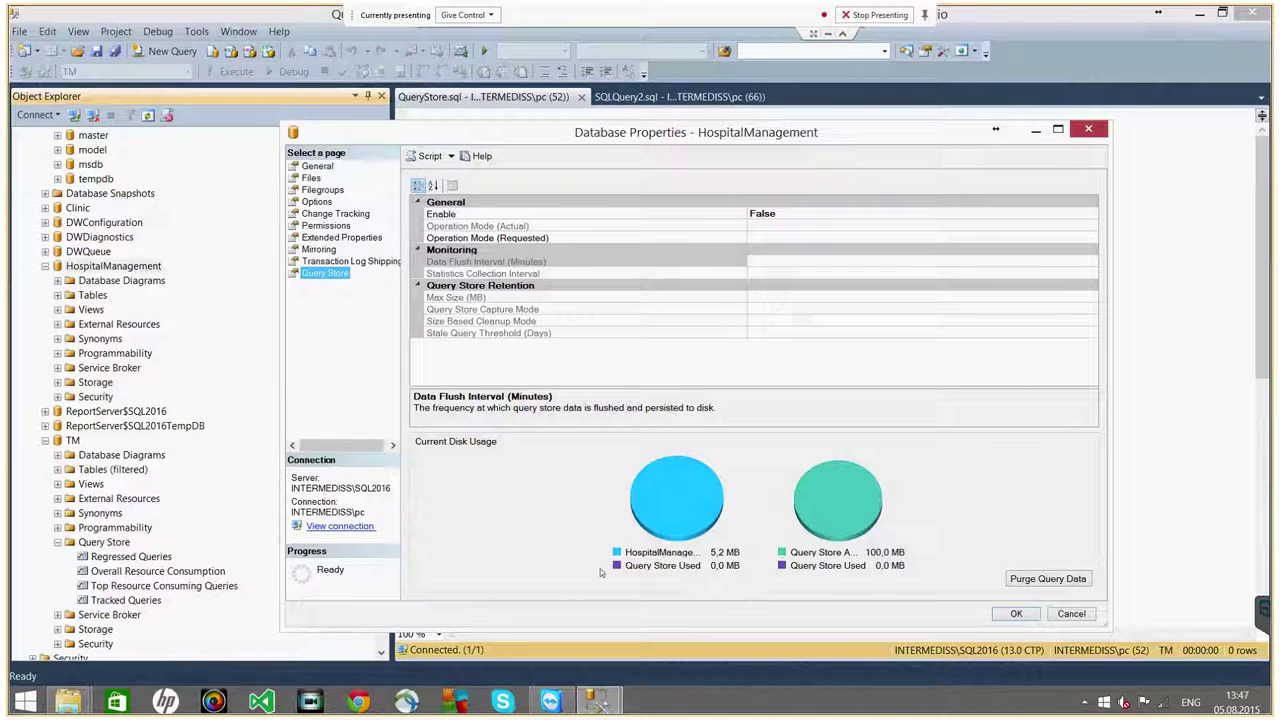
double_click(787, 214)
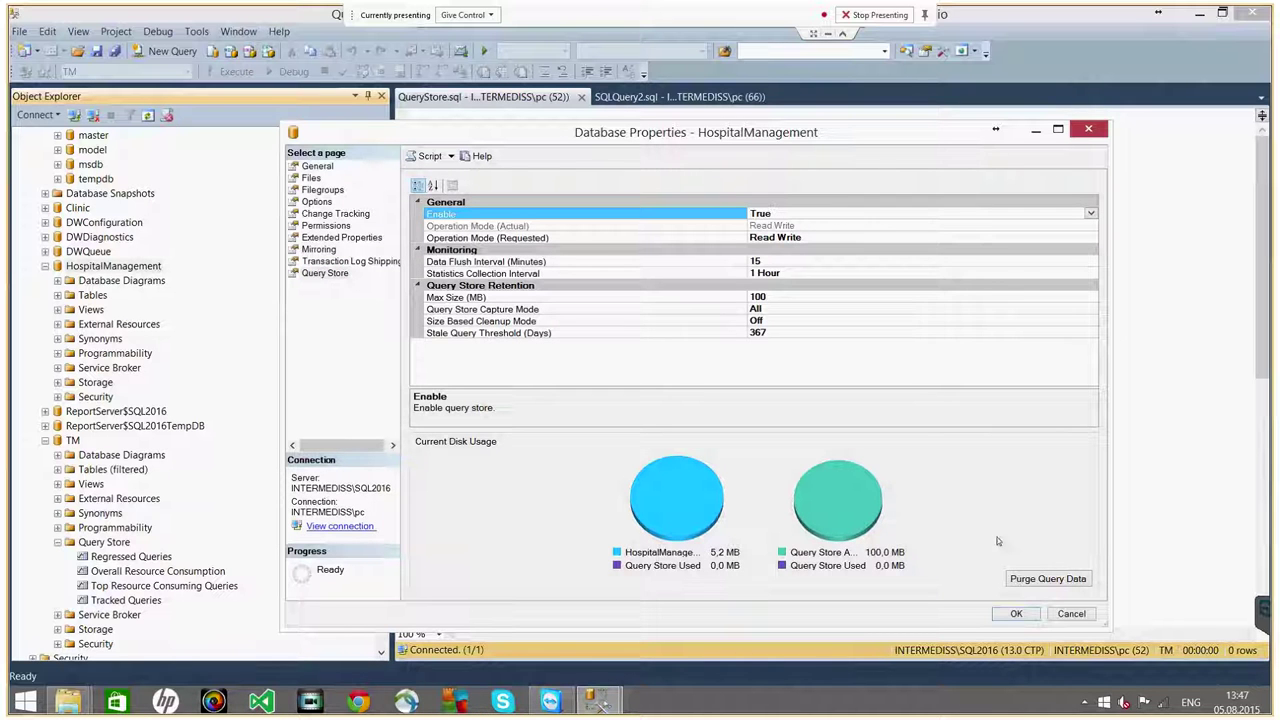
click(1014, 615)
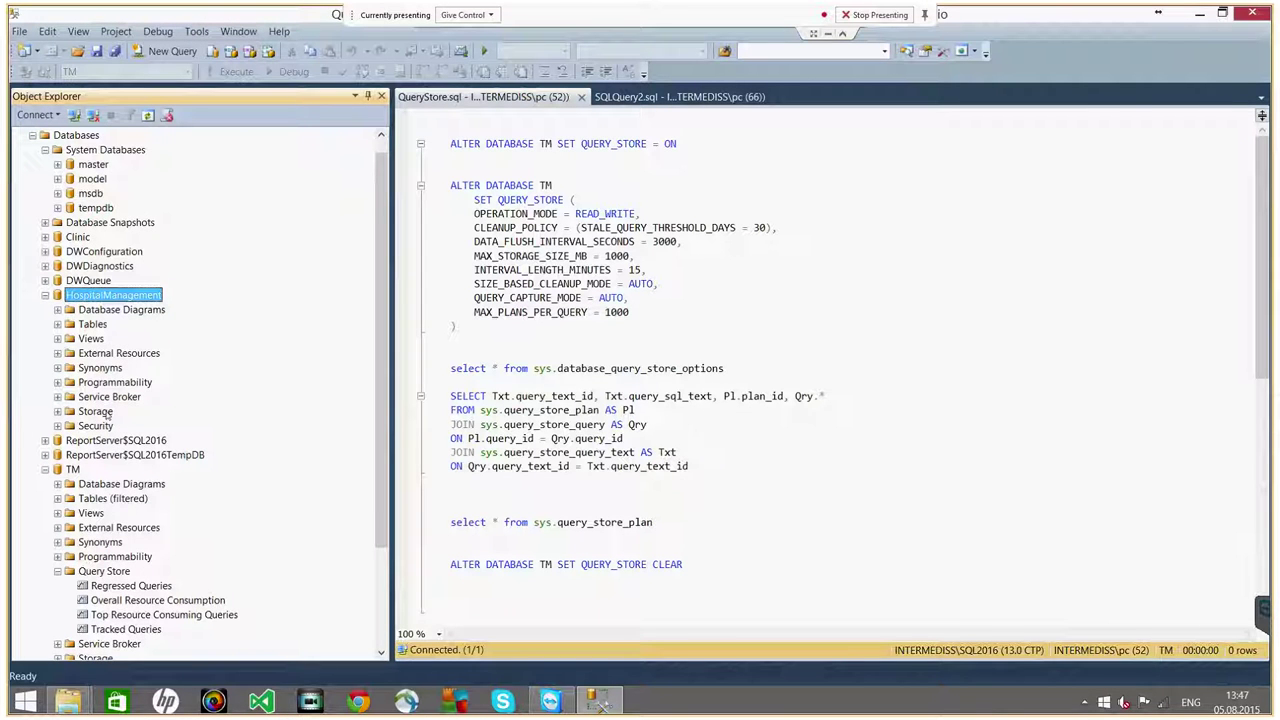
Refresh the HospitalManagement database and expand its Query Store folder
right_click(100, 296)
click(167, 488)
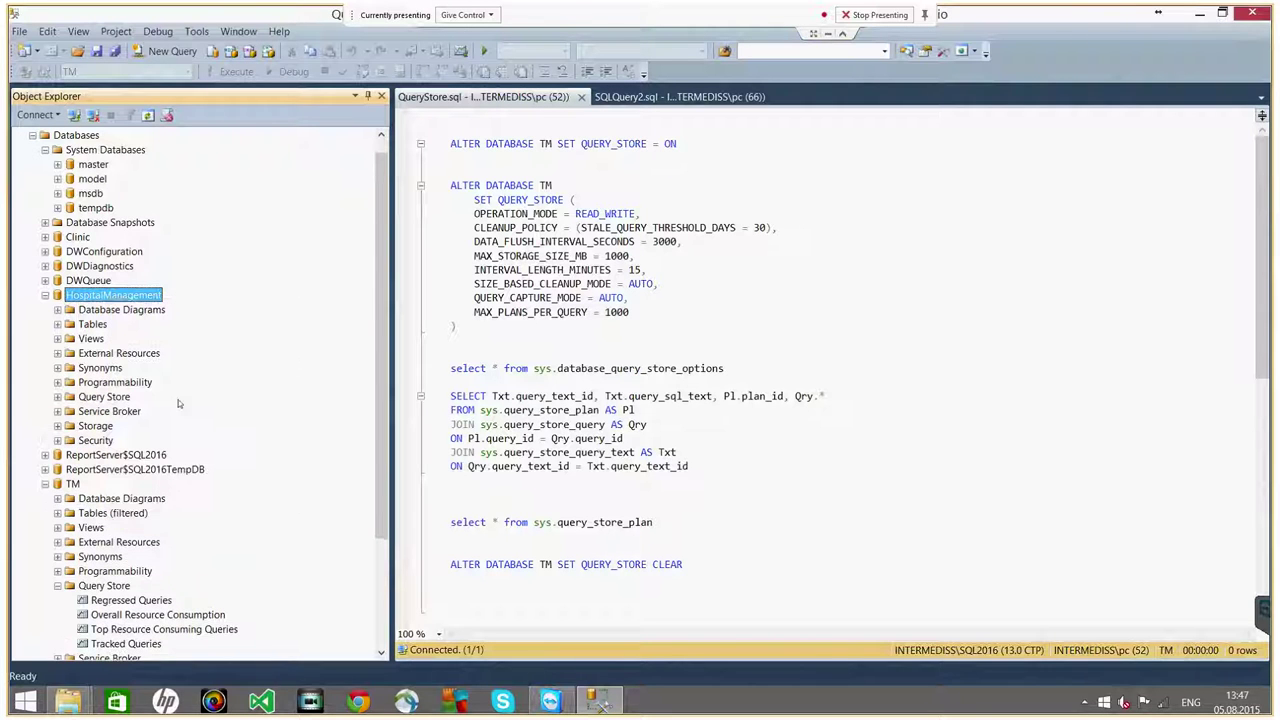
double_click(110, 397)
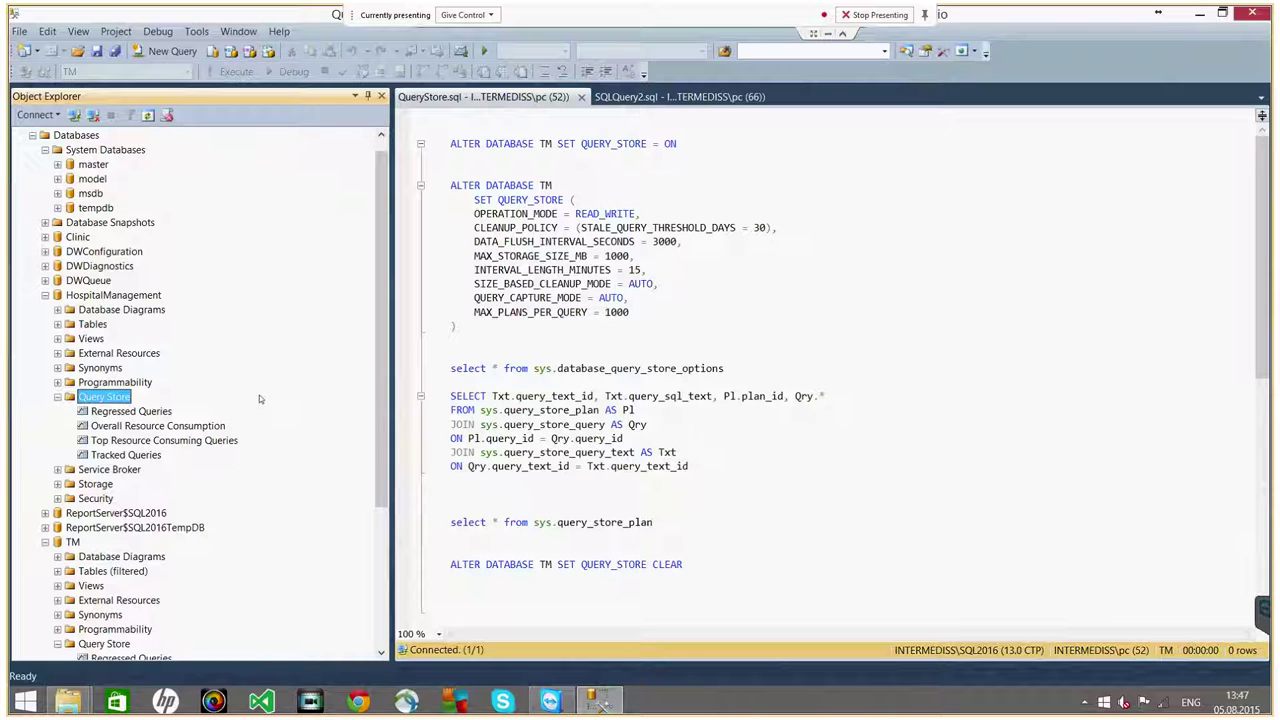
right_click(128, 297)
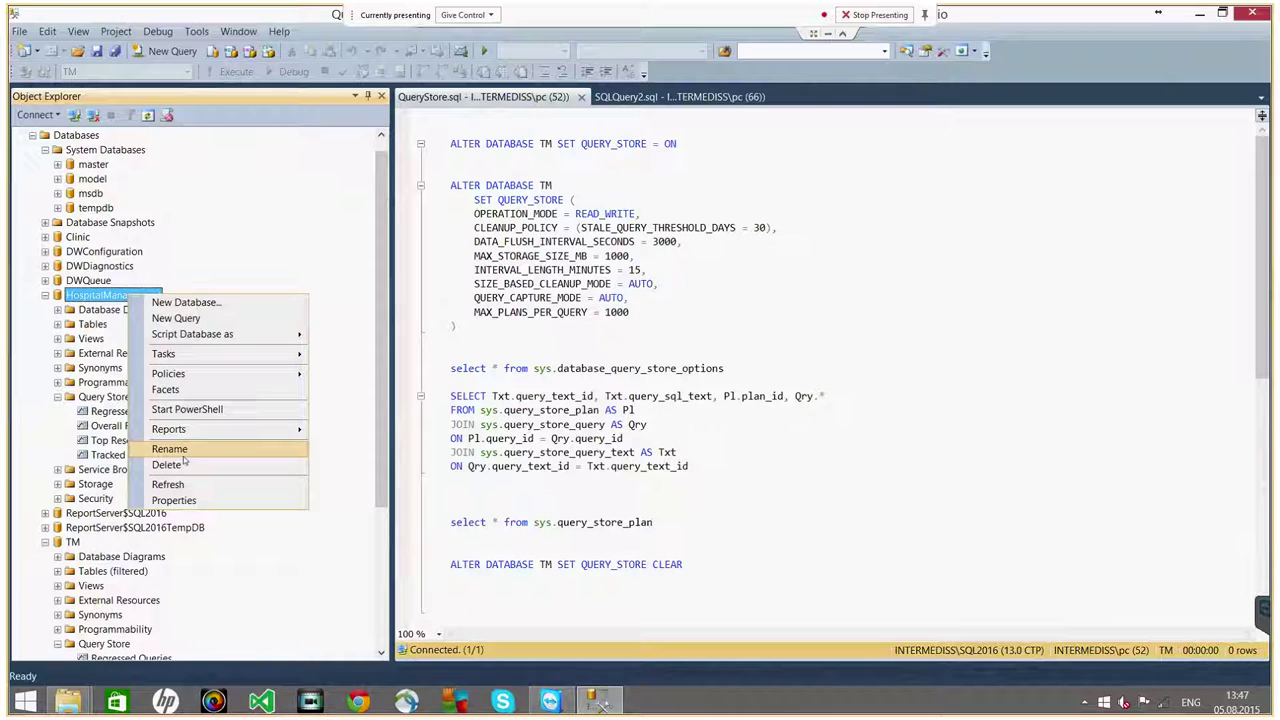
mouse_move(170, 429)
mouse_move(370, 430)
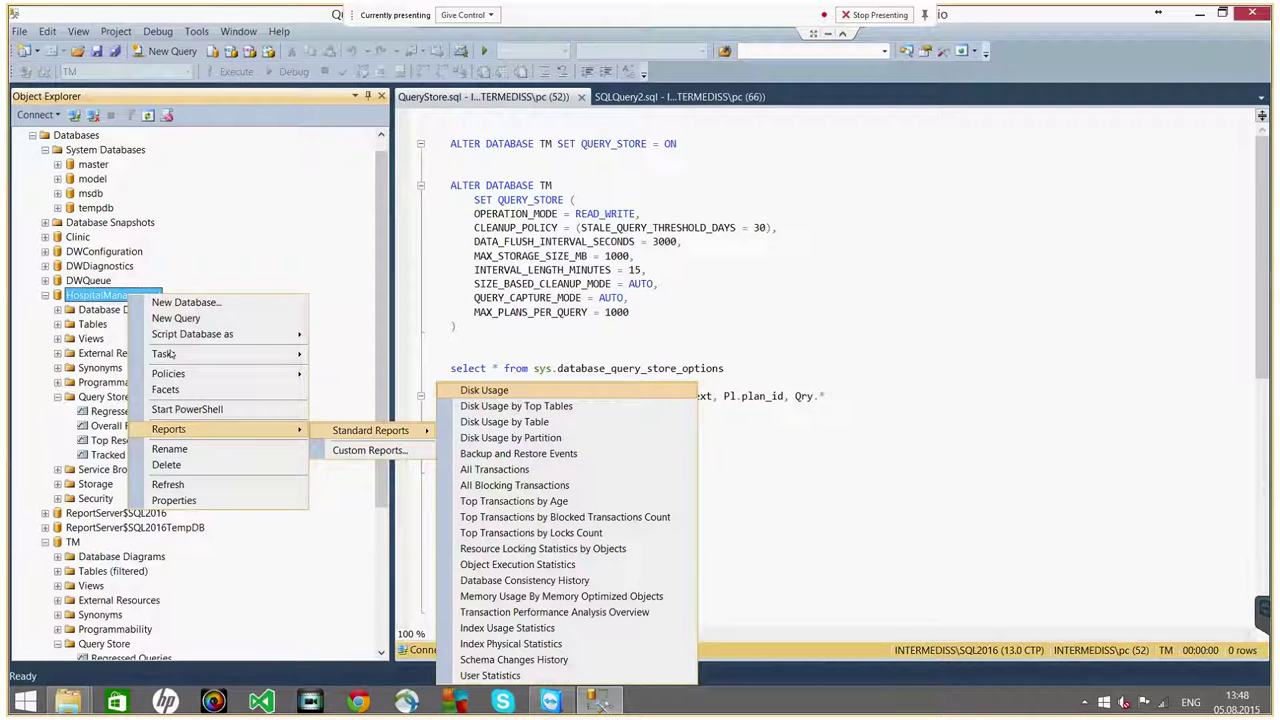
mouse_move(240, 334)
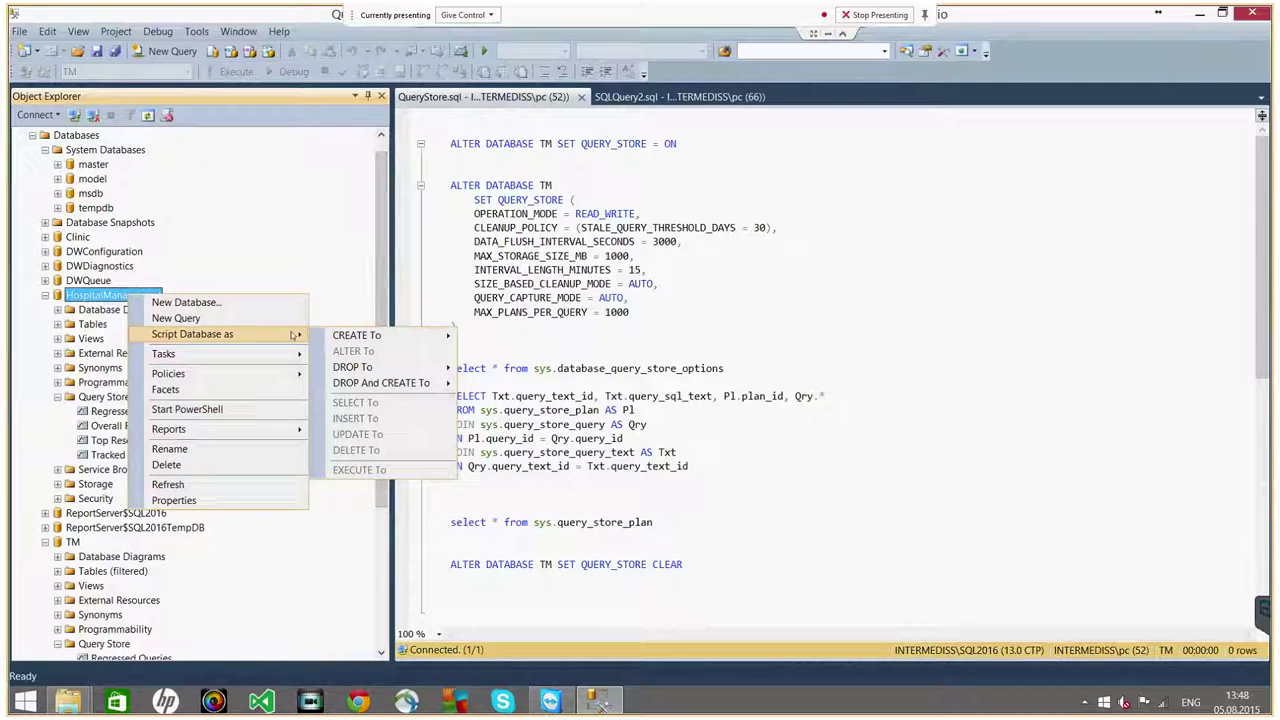
key(Up)
key(Up)
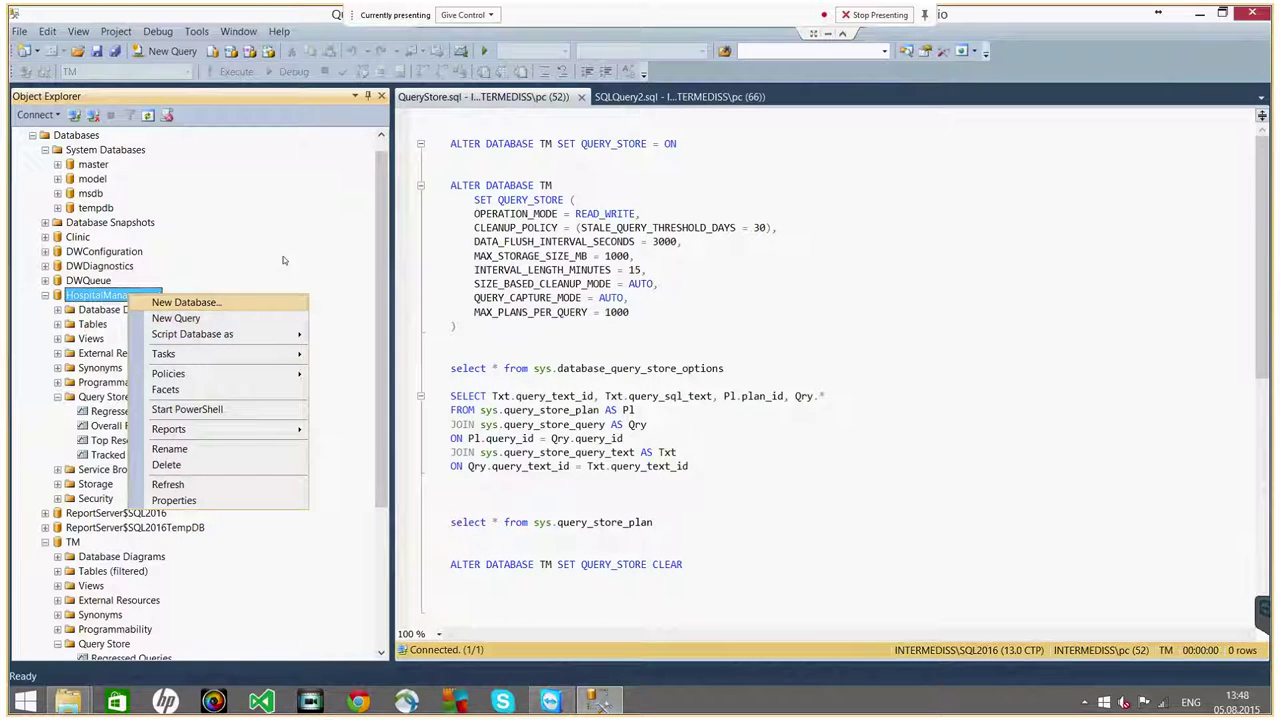
key(Escape)
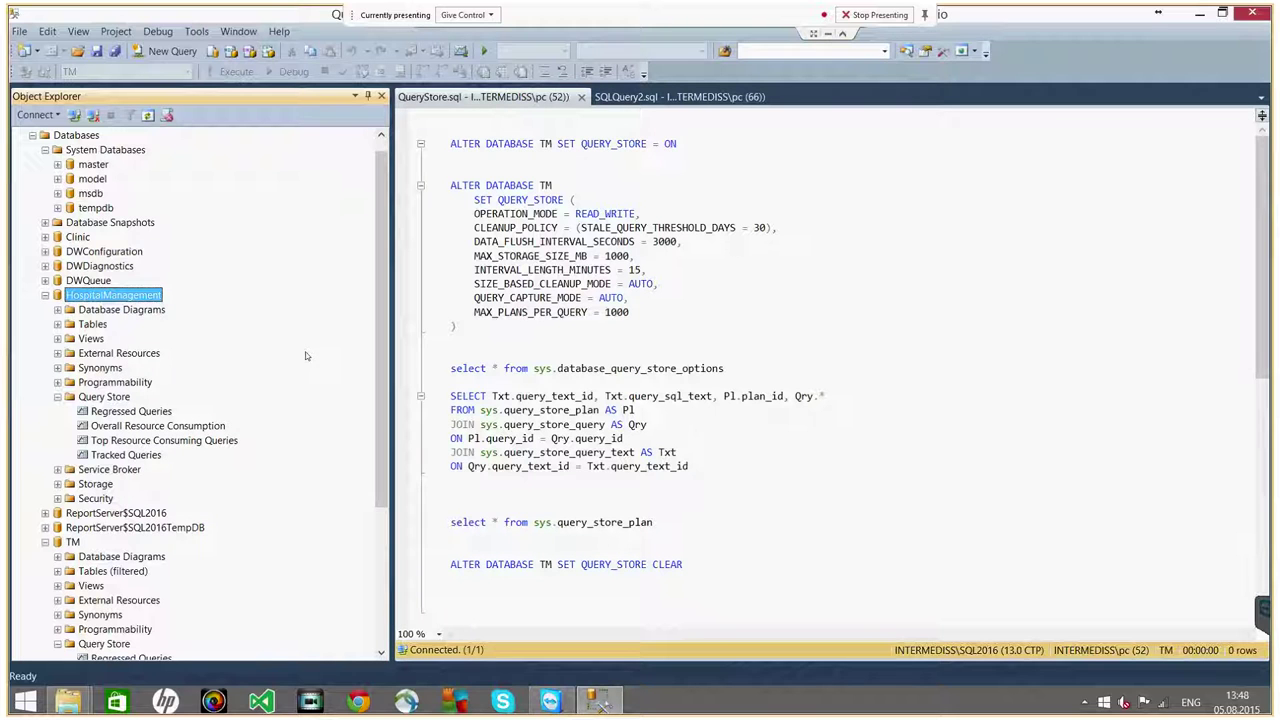
Go through the Query Store reports listed under HospitalManagement, from Regressed Queries to Tracked Queries
click(144, 413)
click(148, 426)
click(150, 441)
click(133, 455)
click(130, 411)
click(150, 426)
click(150, 441)
click(130, 455)
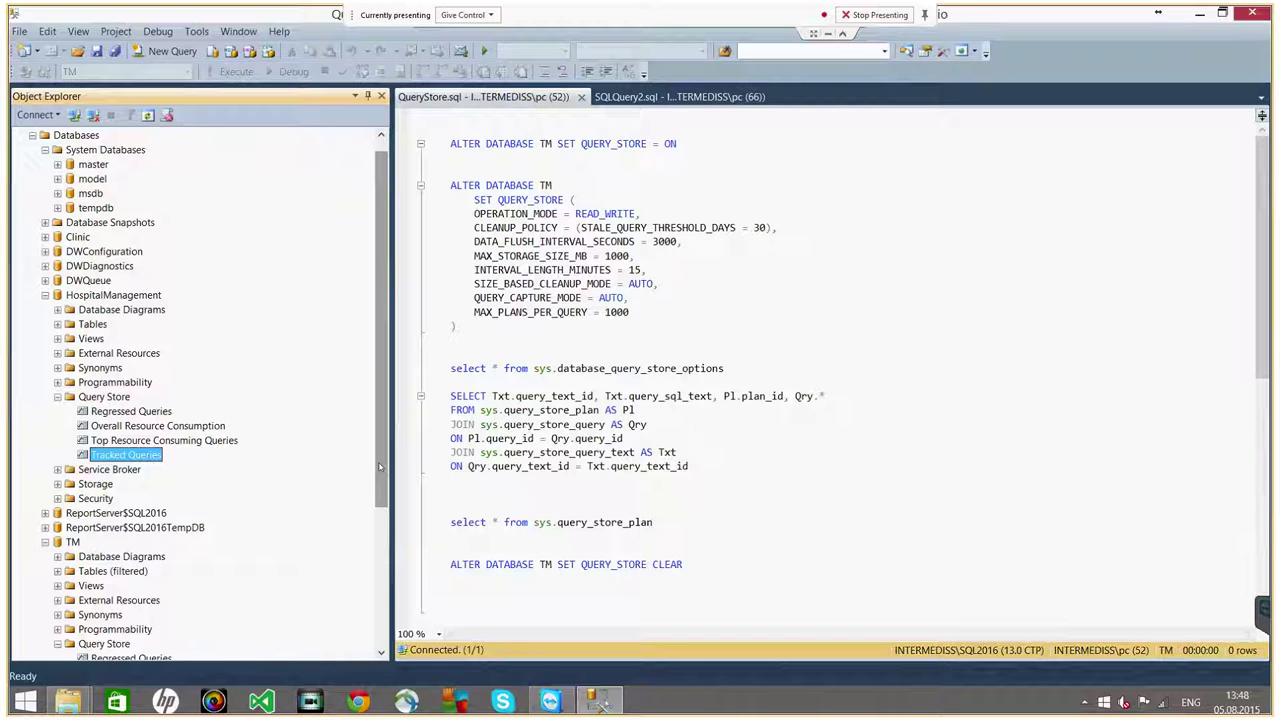
View the Regressed Queries report of HospitalManagement, close it, and minimize and restore the window to redraw the script editor
click(135, 412)
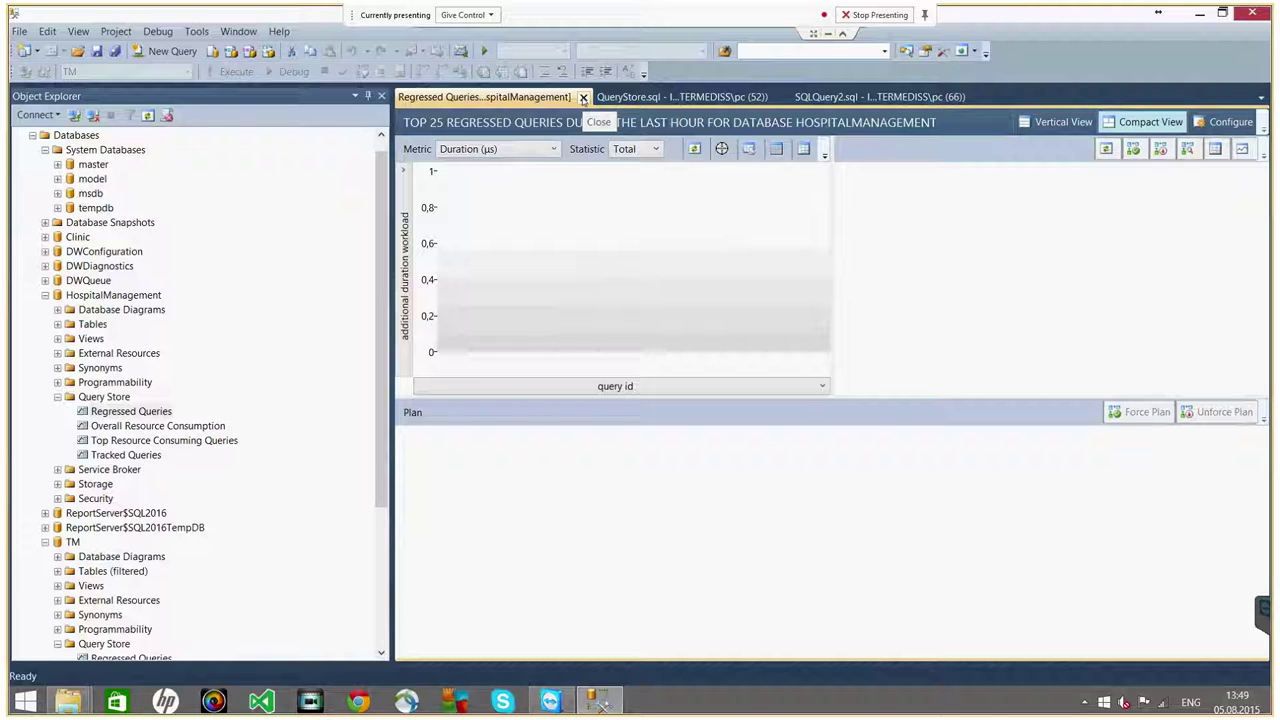
click(583, 97)
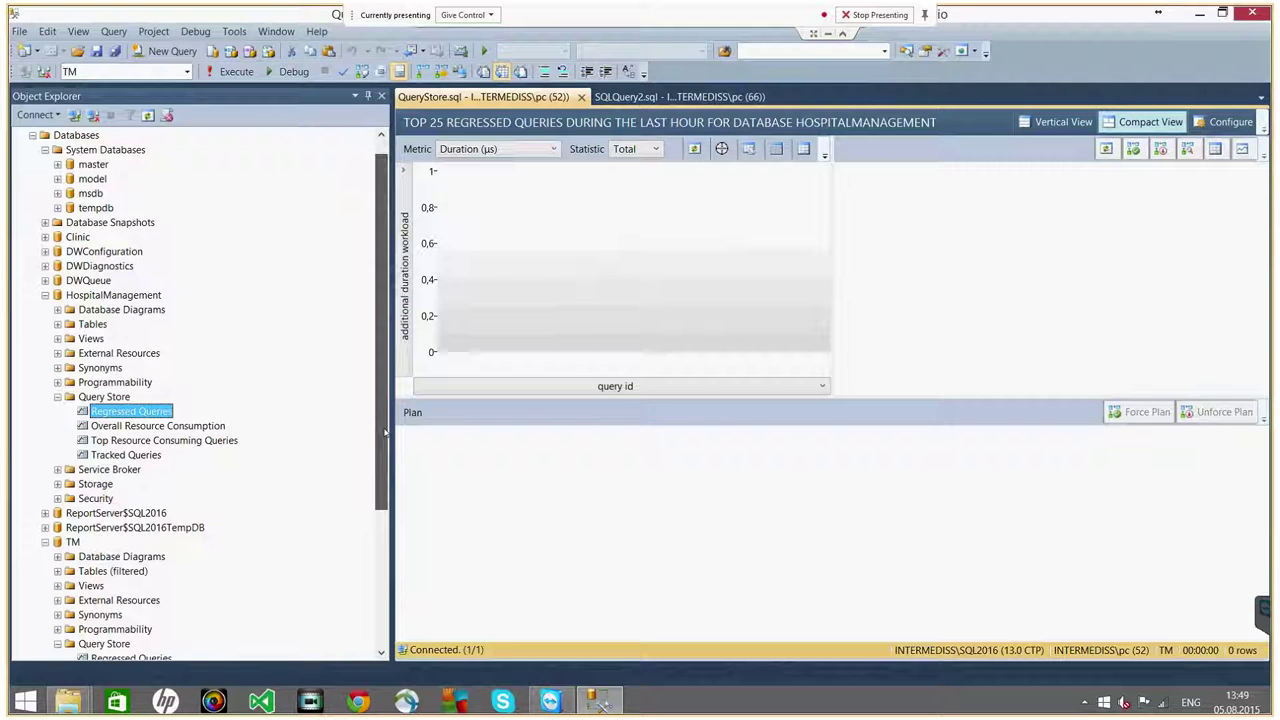
click(385, 432)
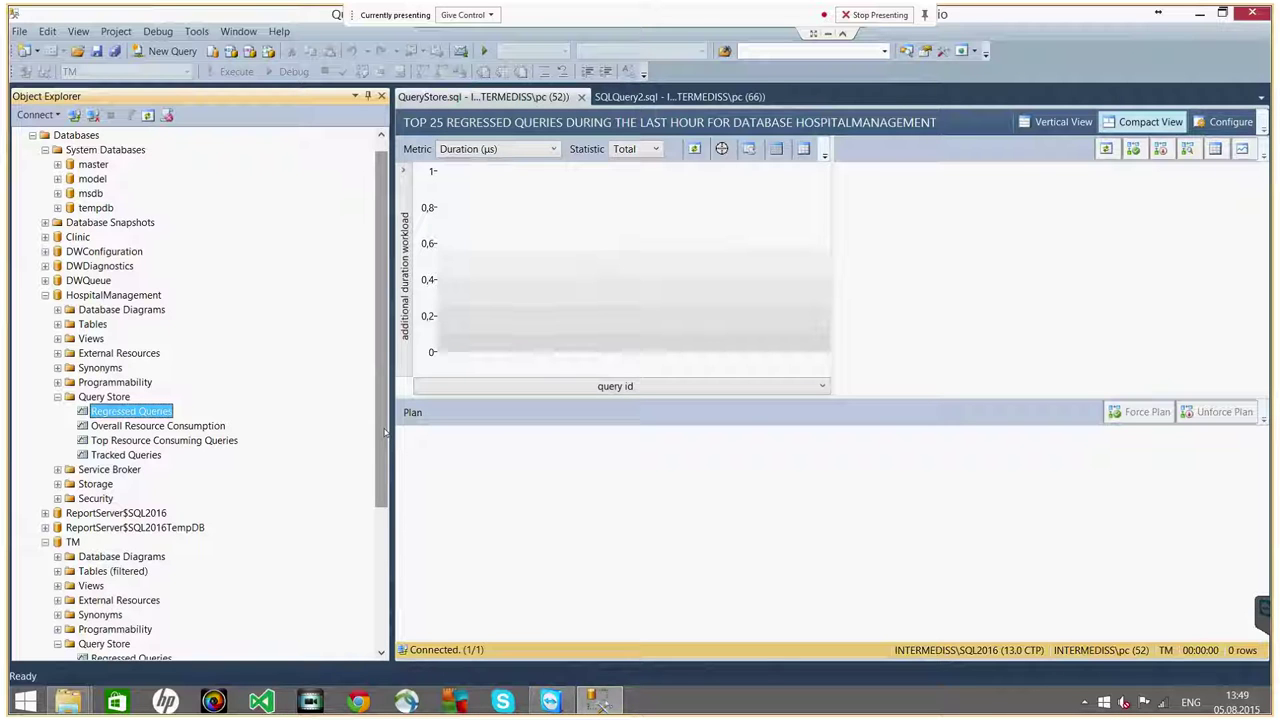
click(603, 704)
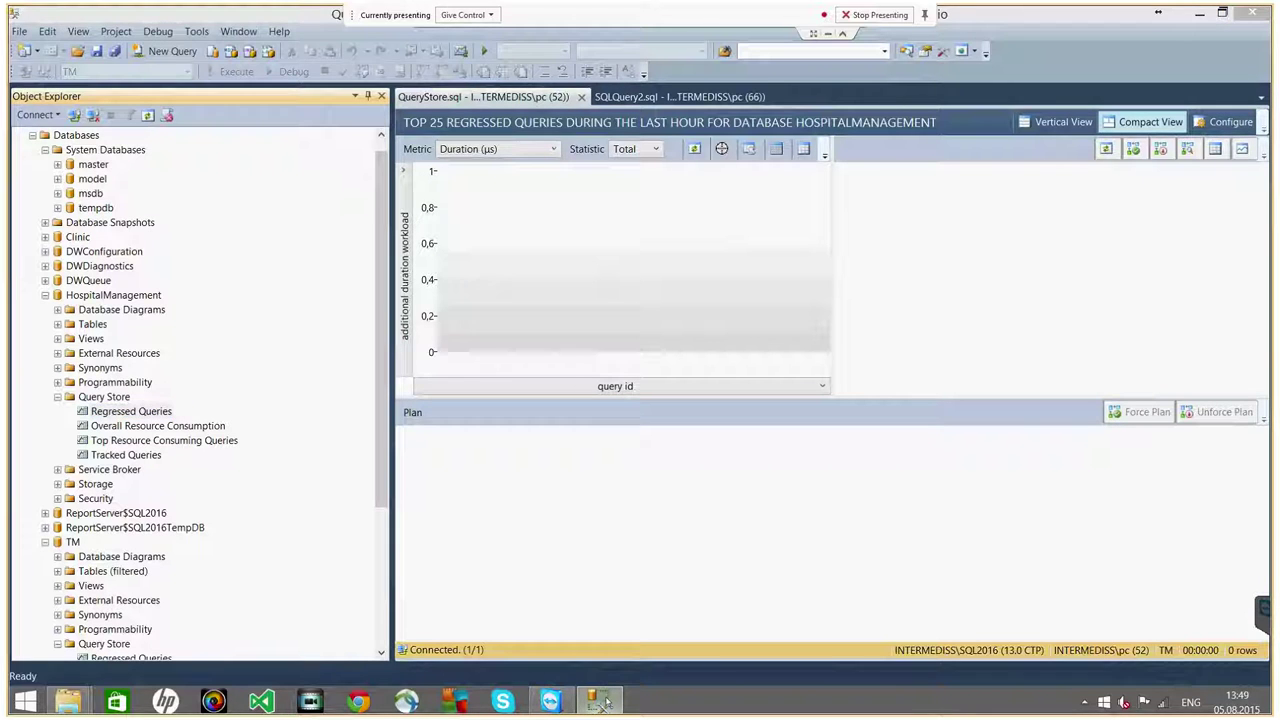
click(603, 704)
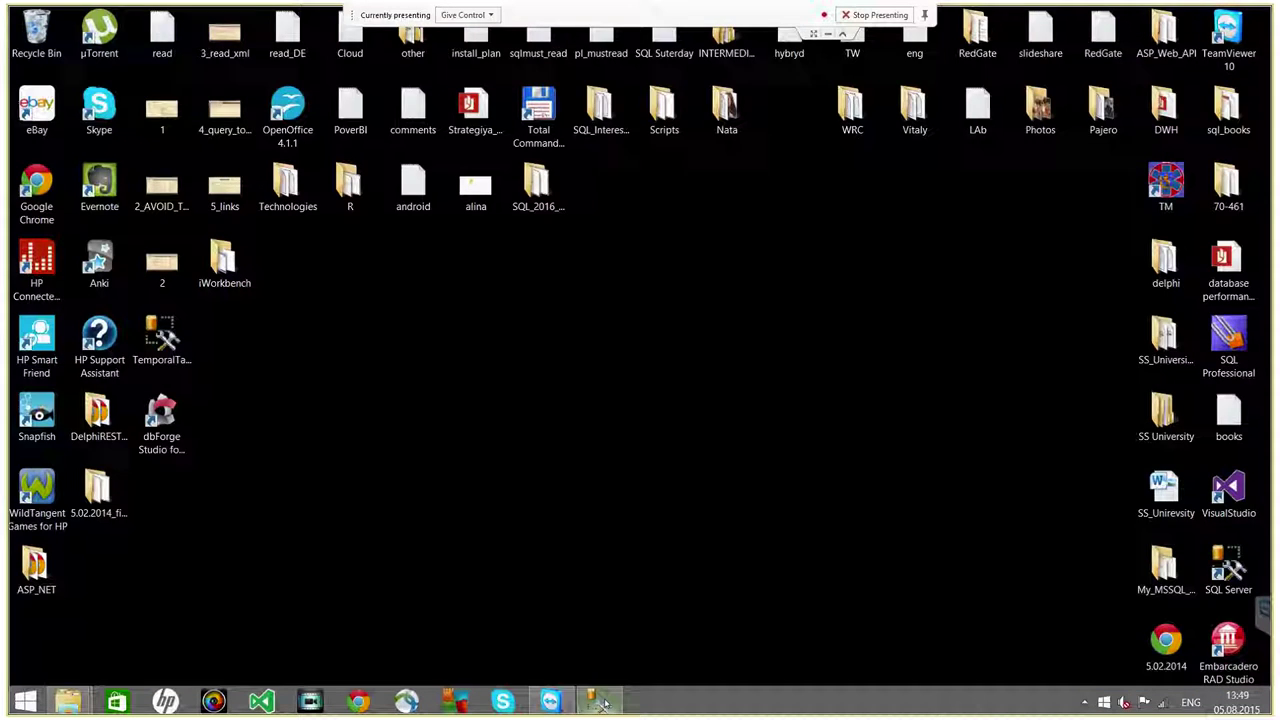
click(603, 704)
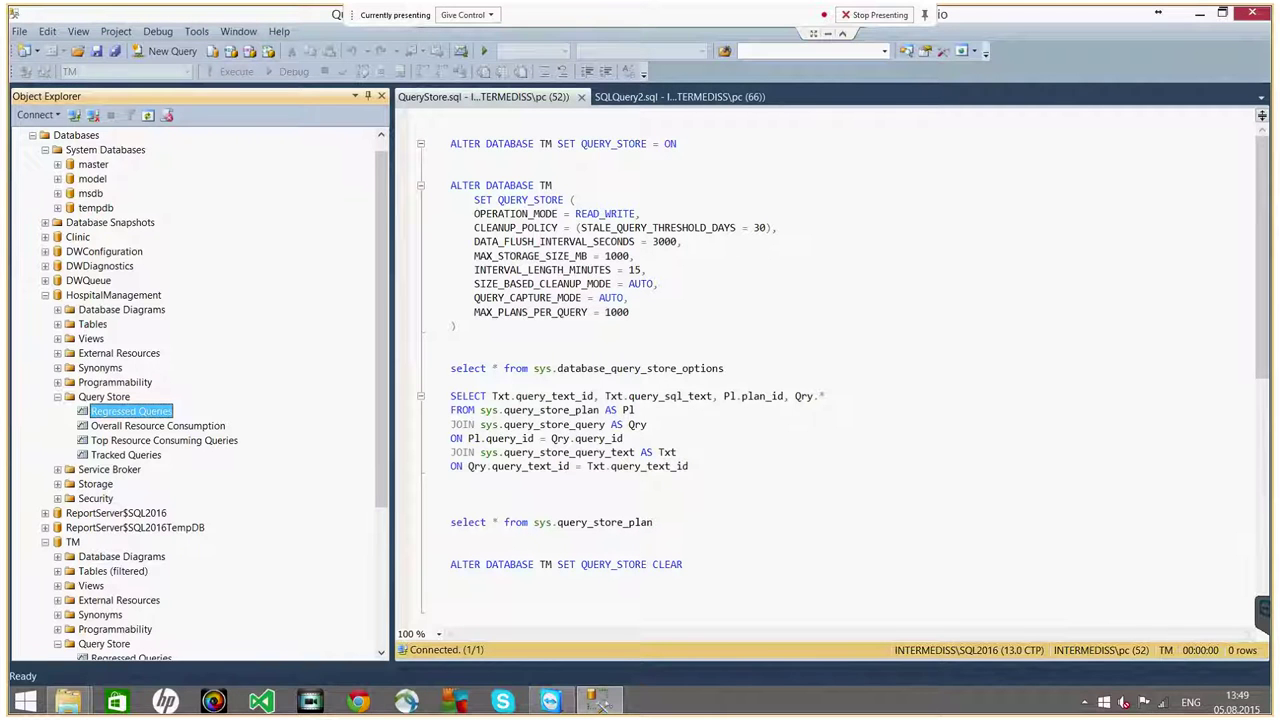
Switch to the SQL Server 2016 presentation in PowerPoint and search for "Query data store" until reaching the slide with that title
key(alt+Tab)
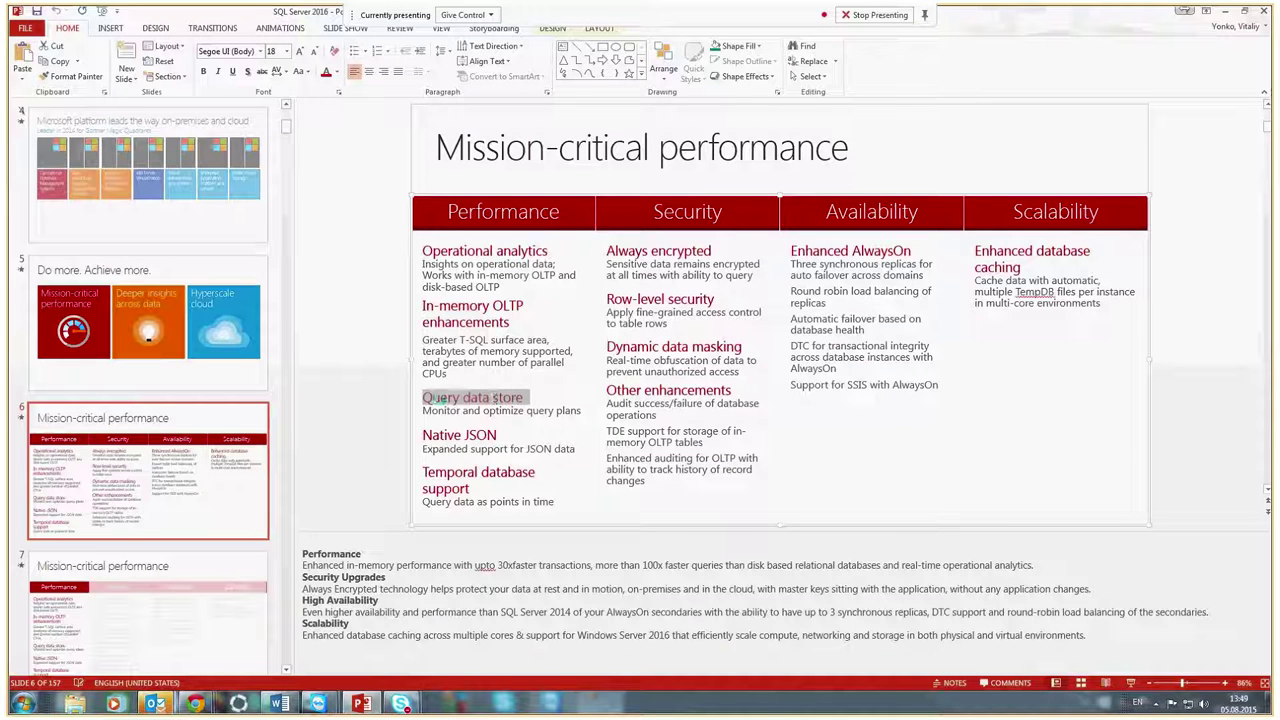
key(ctrl+f)
key(Return)
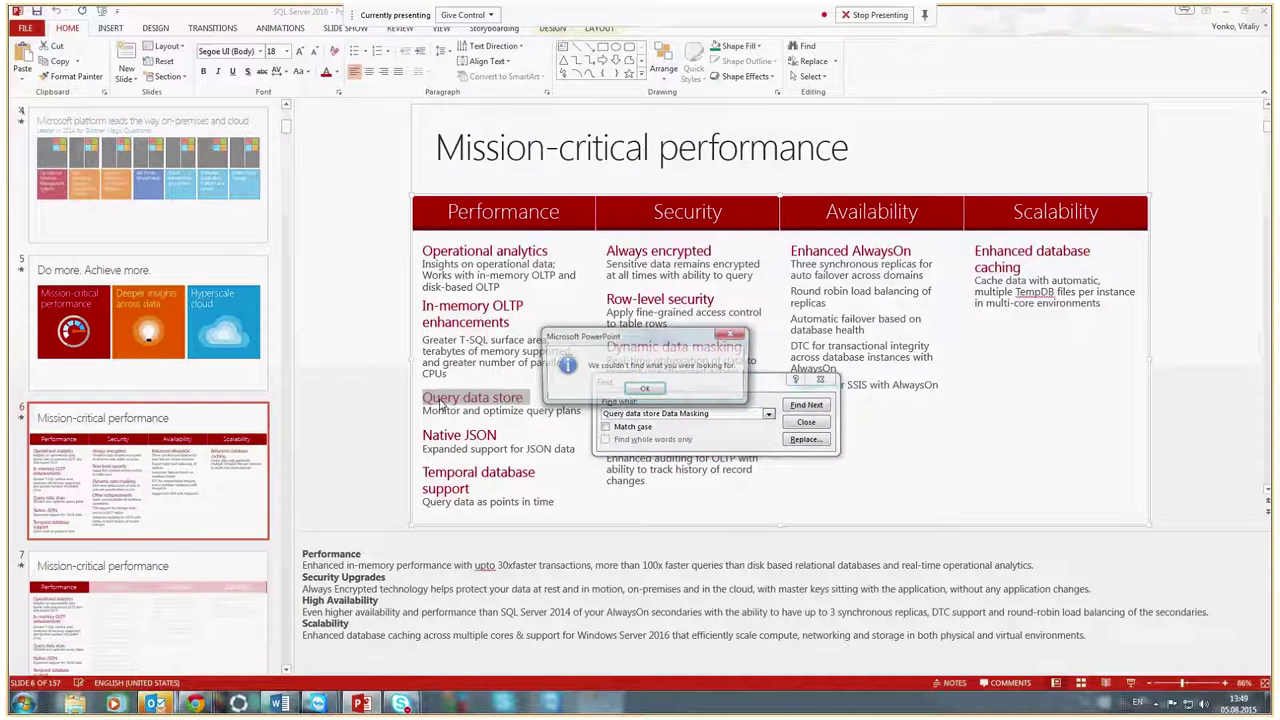
key(ctrl+shift+Left)
key(ctrl+shift+Left)
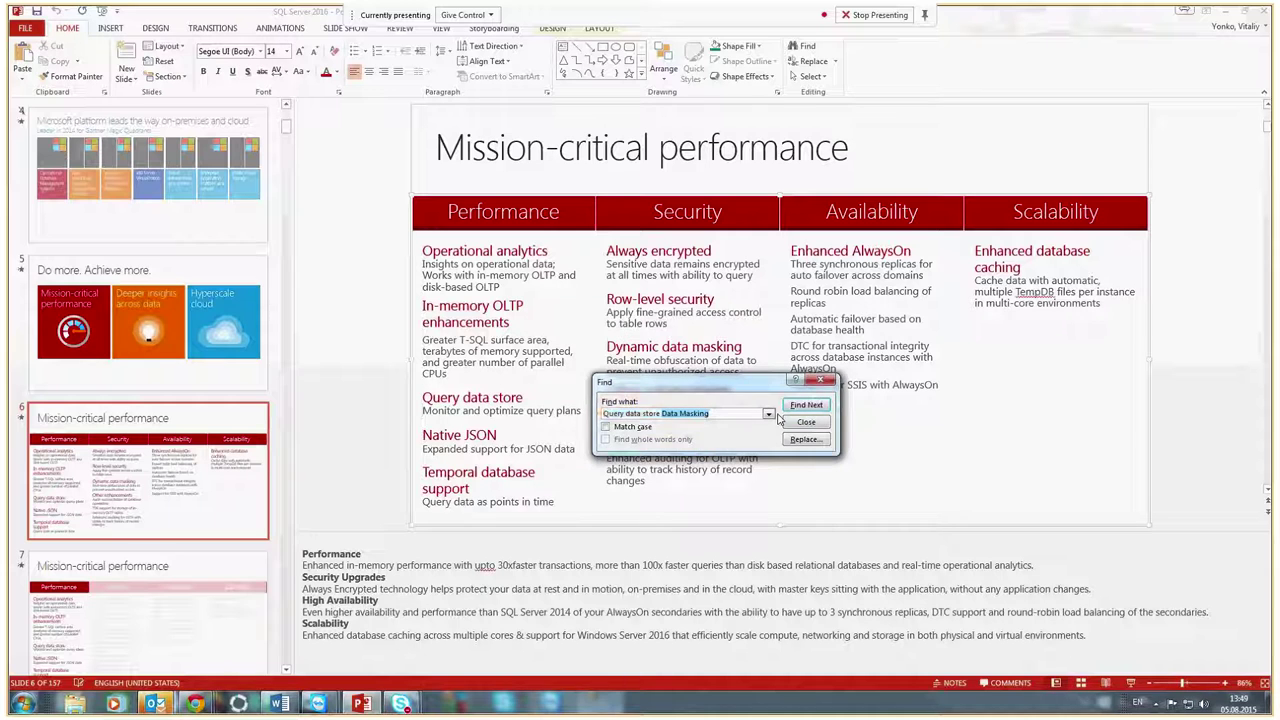
key(BackSpace)
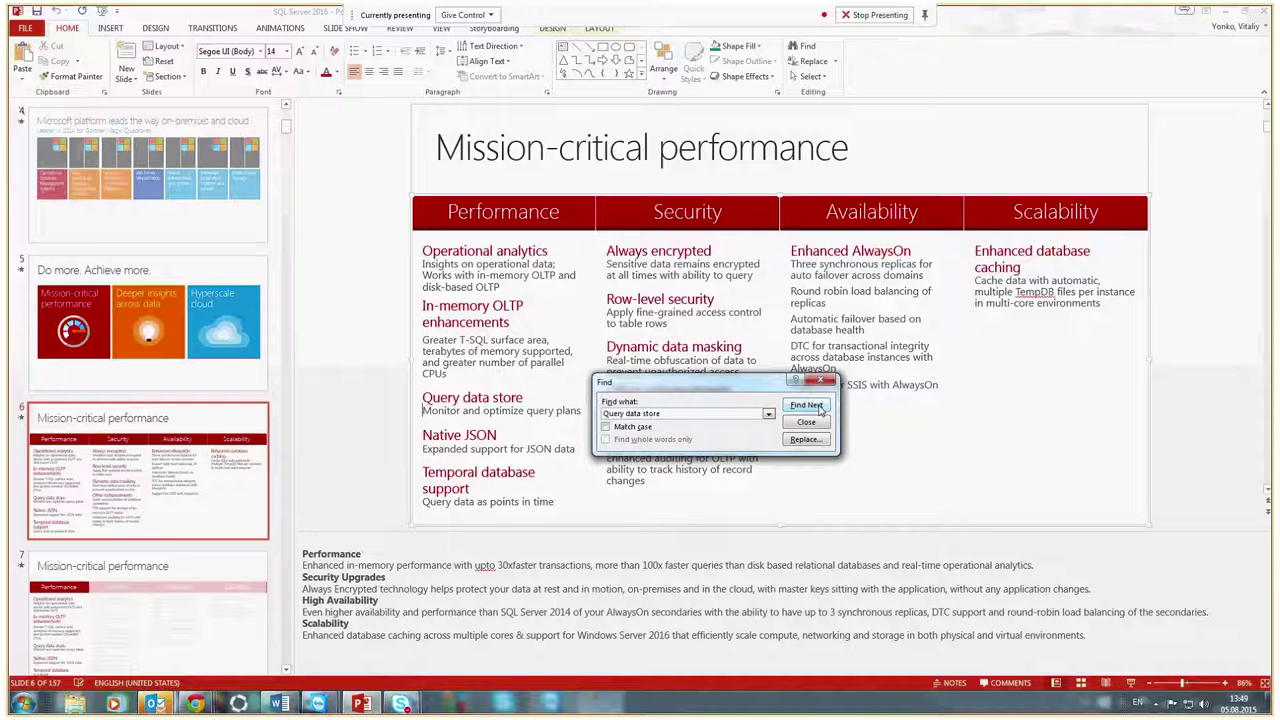
click(806, 405)
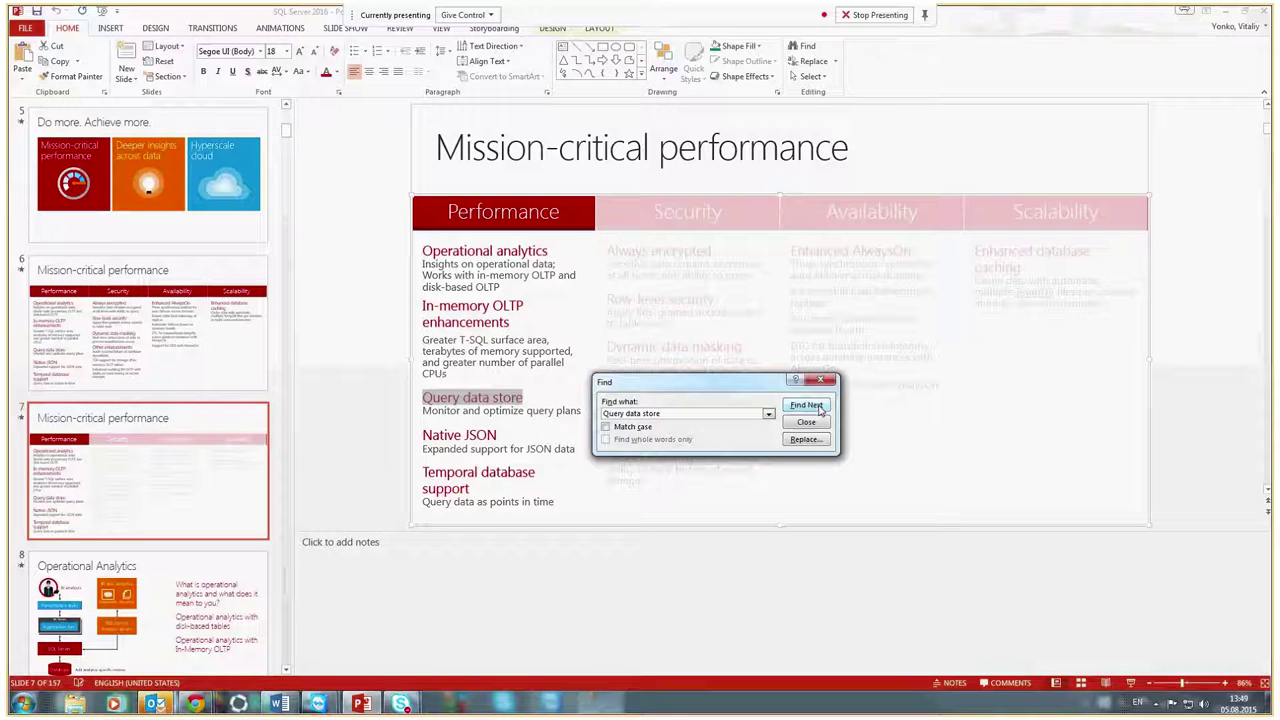
click(806, 405)
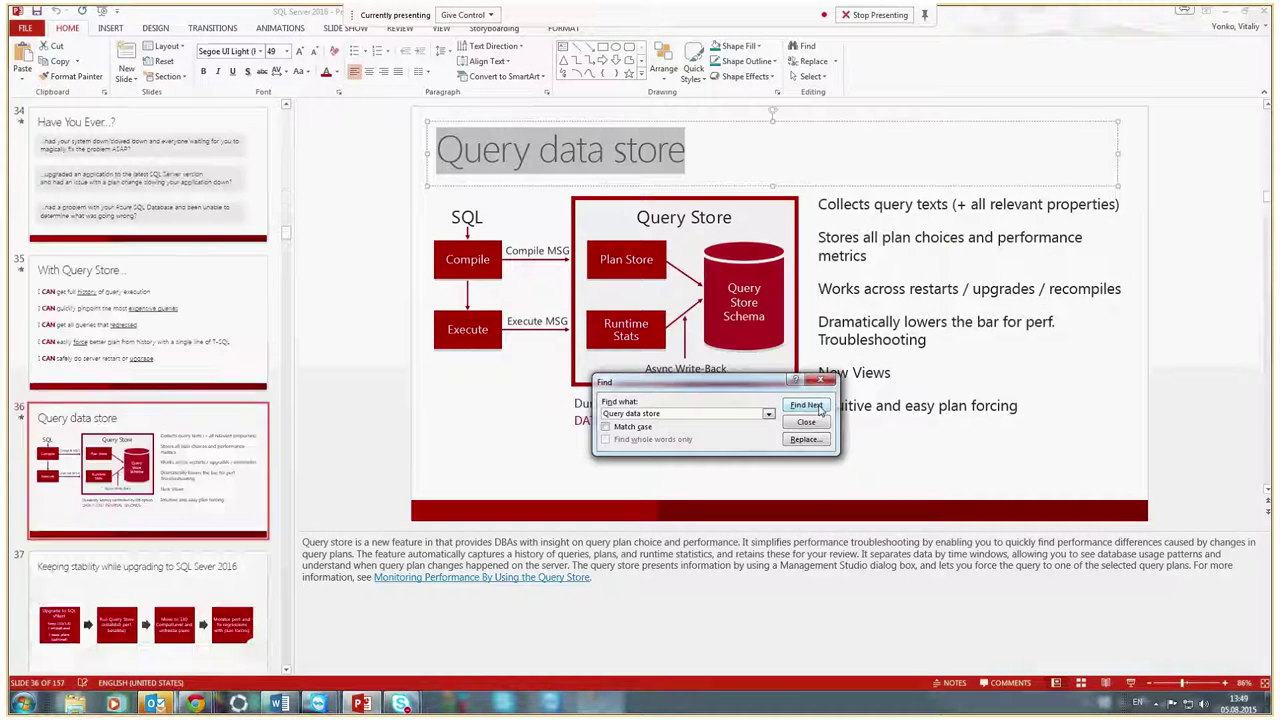
click(820, 380)
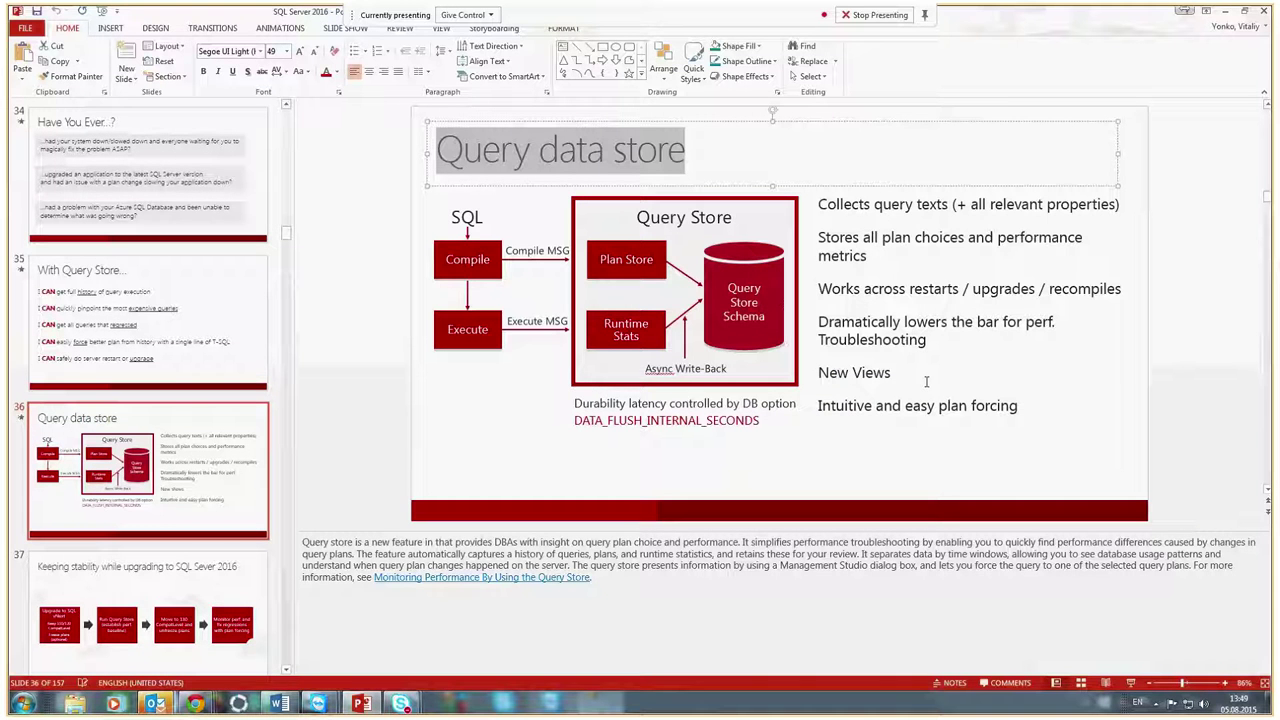
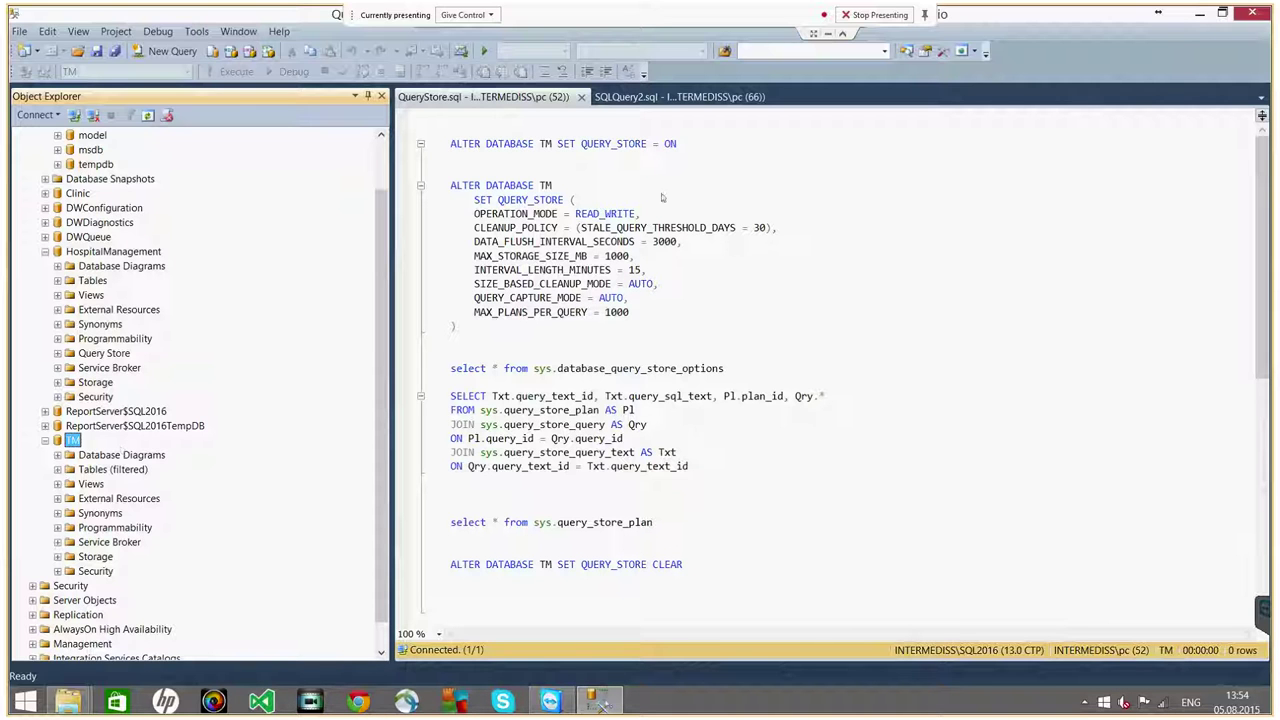
Execute only the statement ALTER DATABASE TM SET QUERY_STORE = ON from the QueryStore.sql script
drag(679, 144, 428, 145)
click(232, 72)
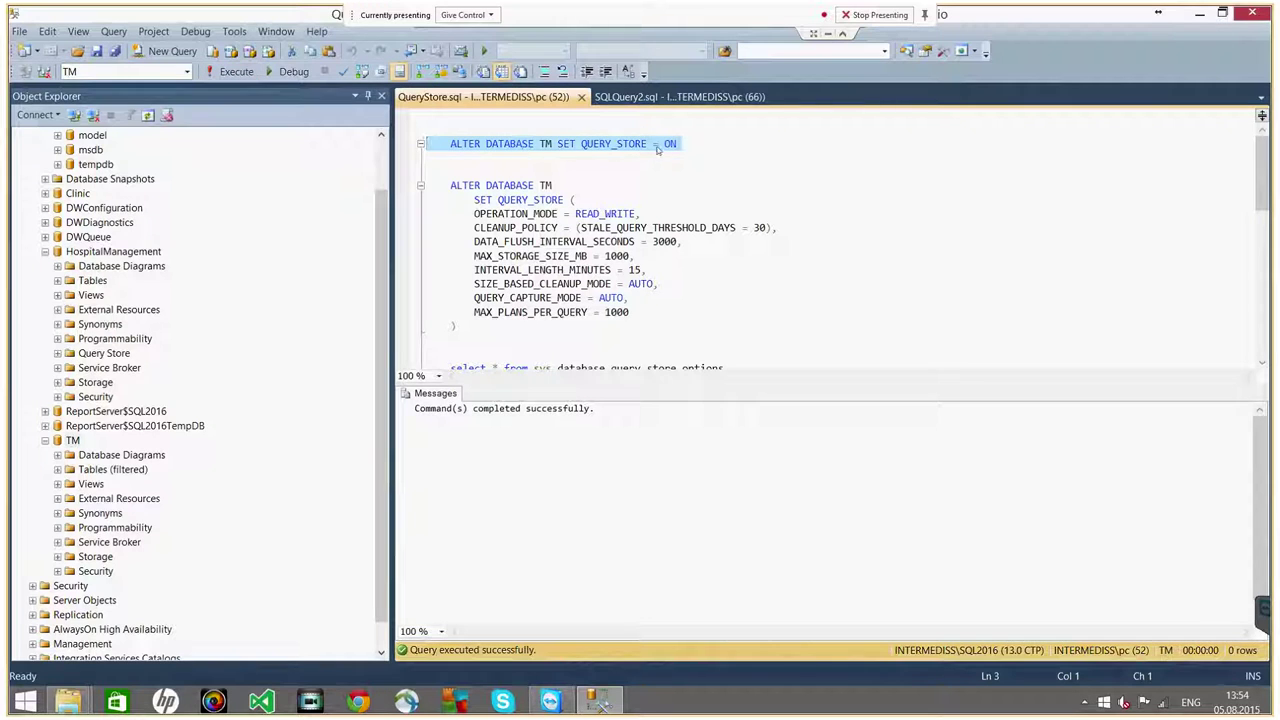
click(750, 156)
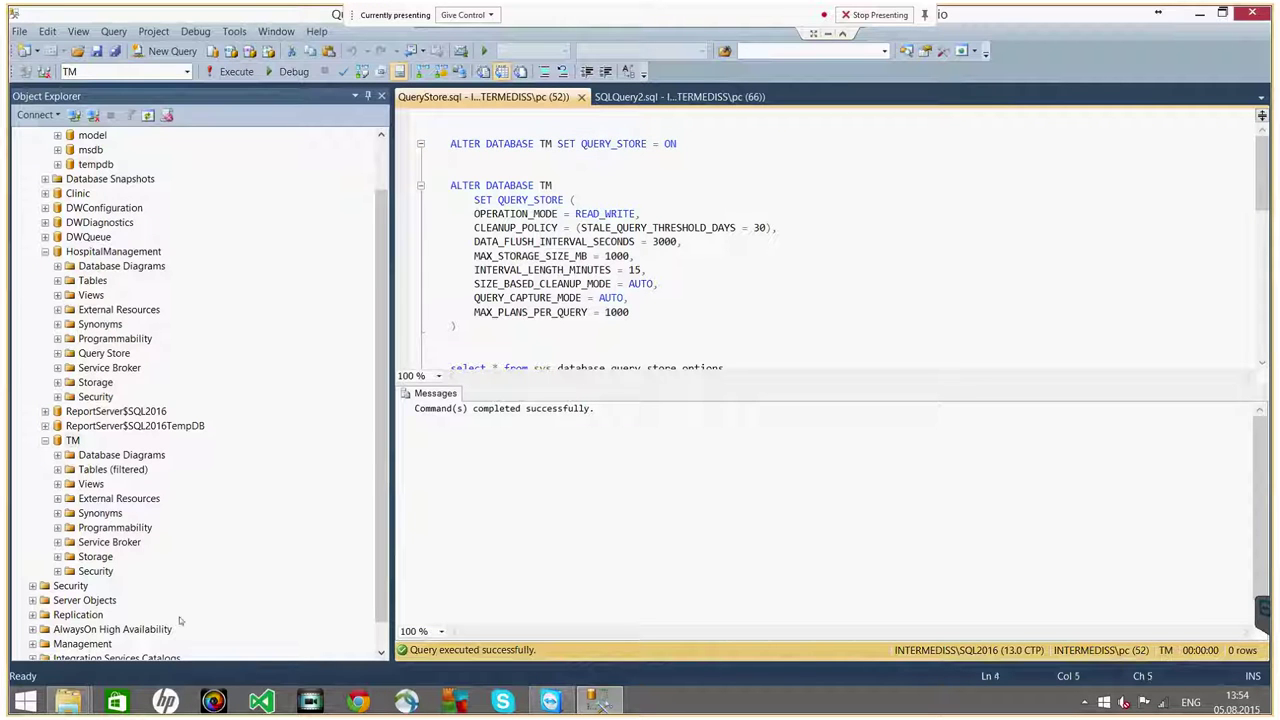
View the Query Store page in the TM database's properties and close the dialog
right_click(78, 440)
click(114, 650)
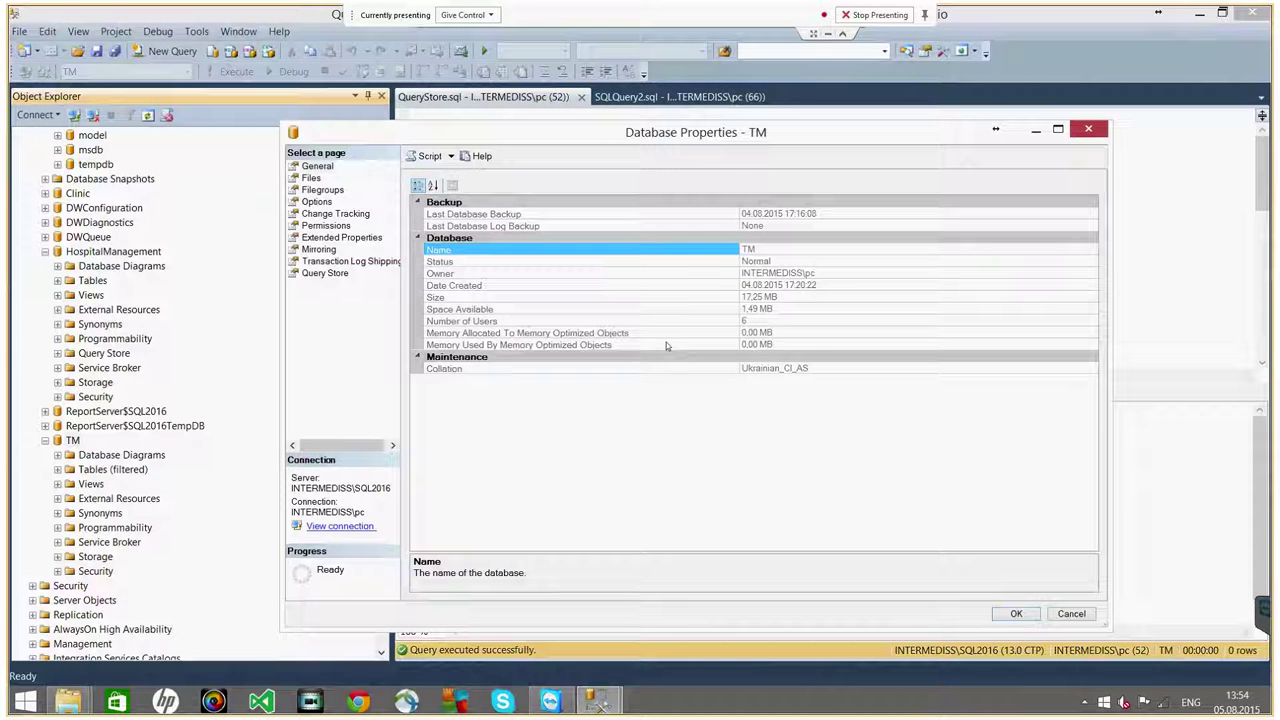
click(337, 277)
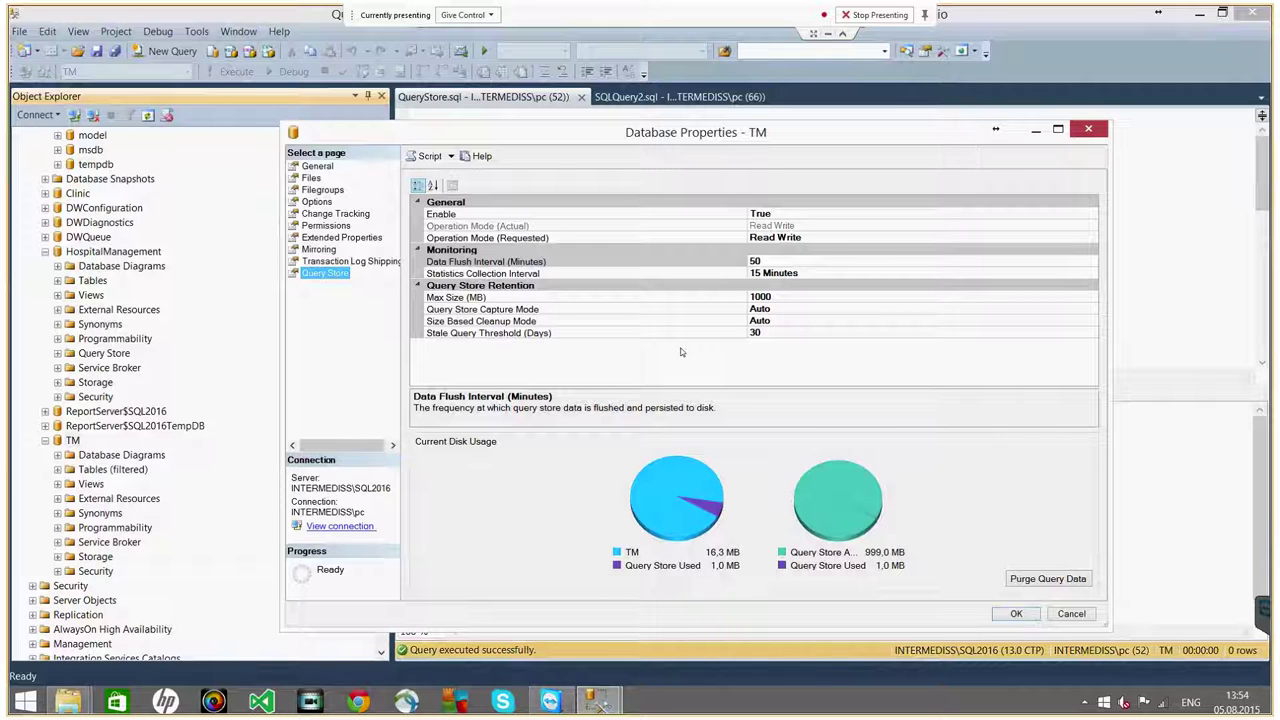
click(1088, 129)
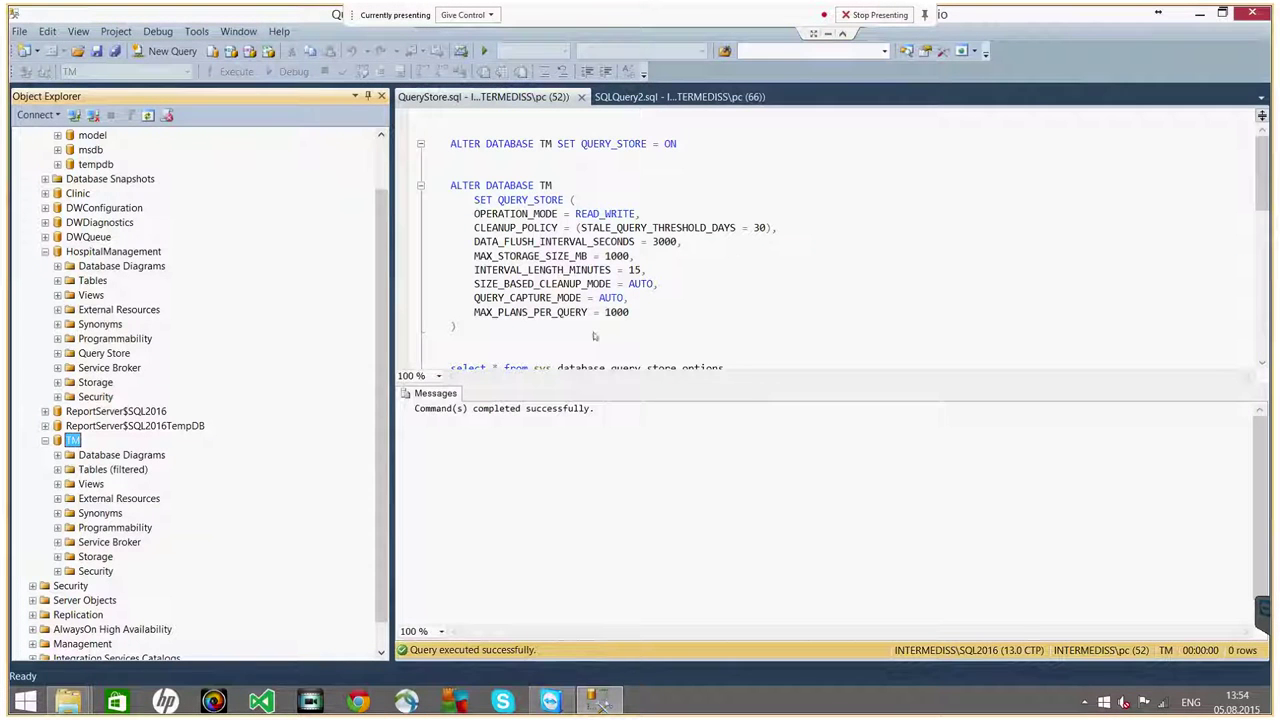
Reopen TM's Query Store properties and check the choices for the requested operation mode, keeping Read Write
right_click(70, 440)
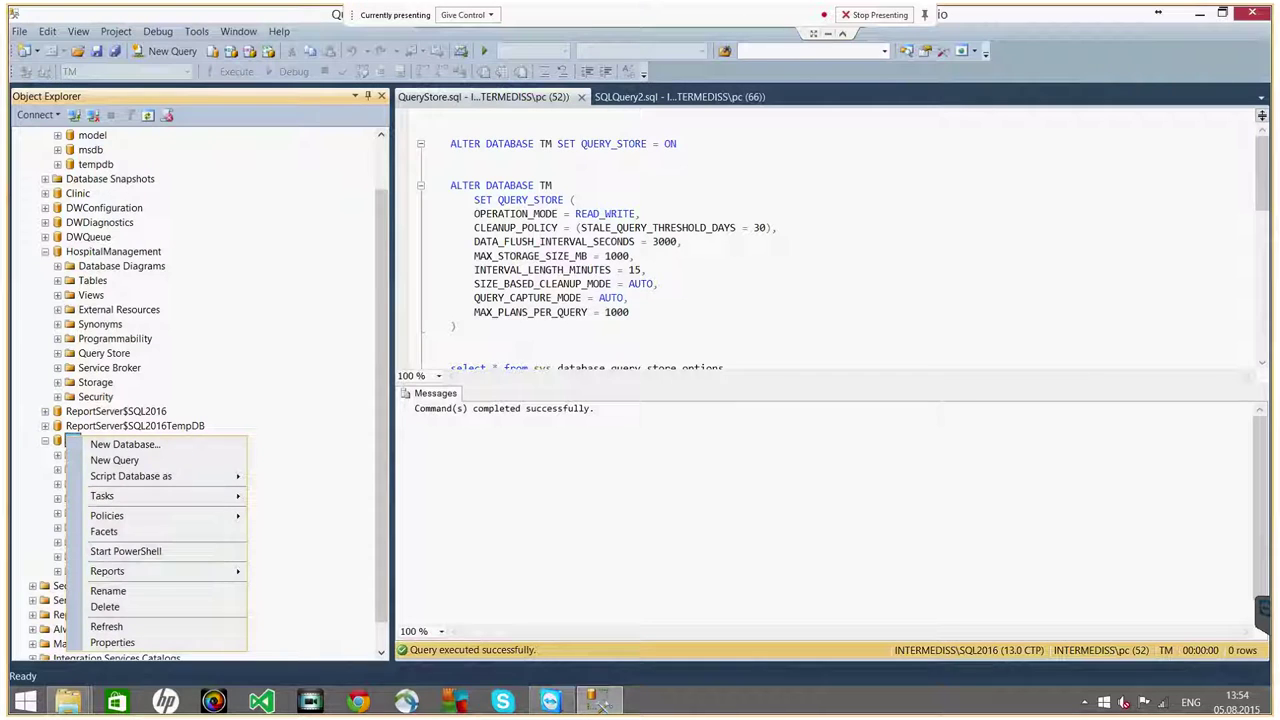
click(114, 641)
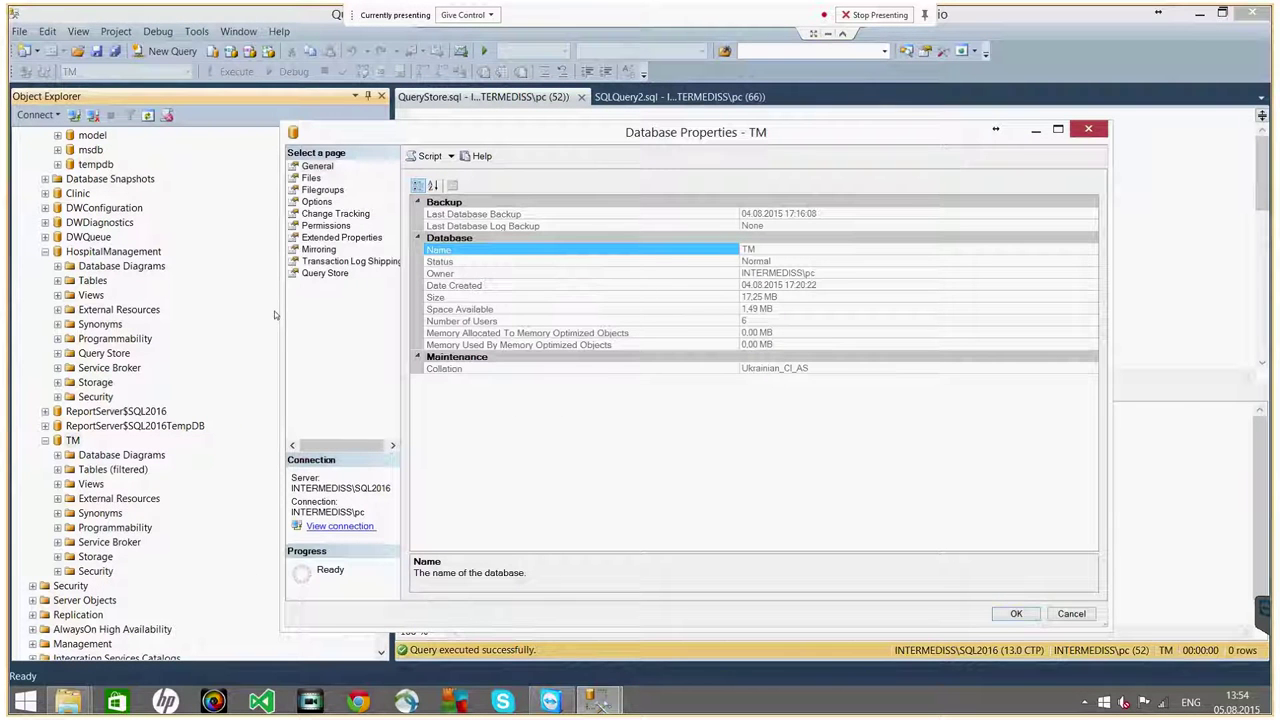
click(325, 273)
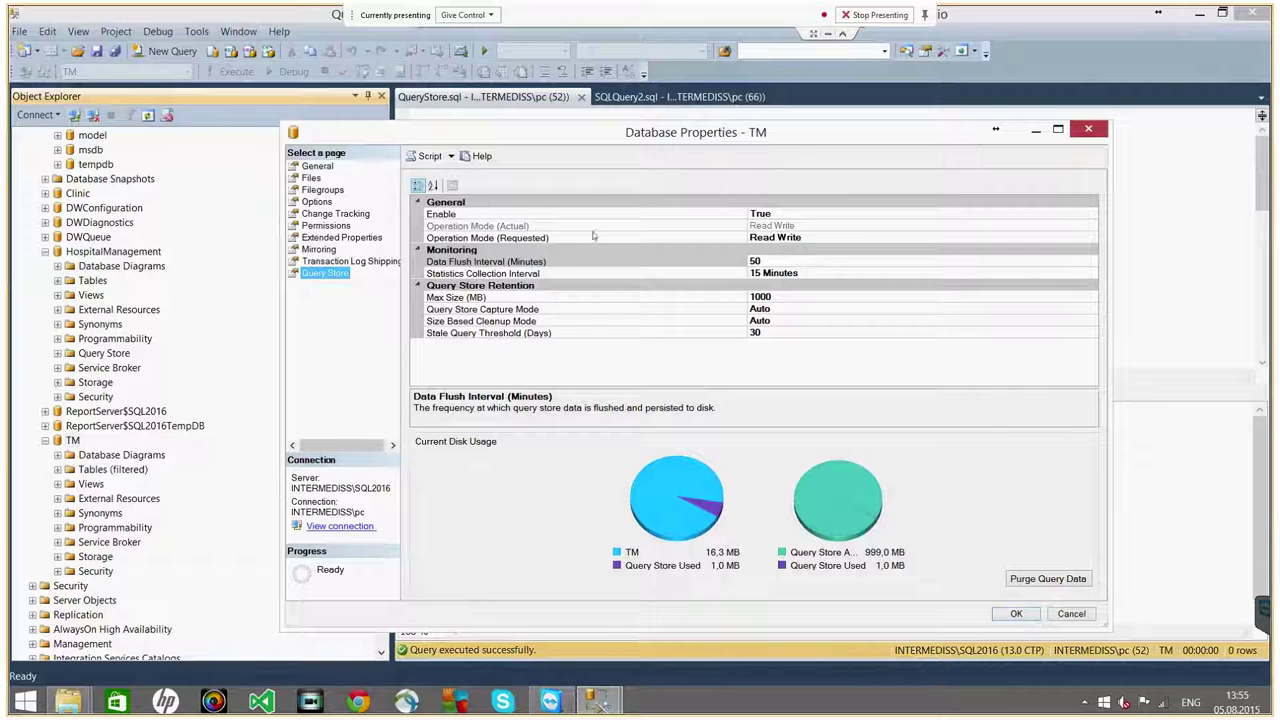
click(816, 237)
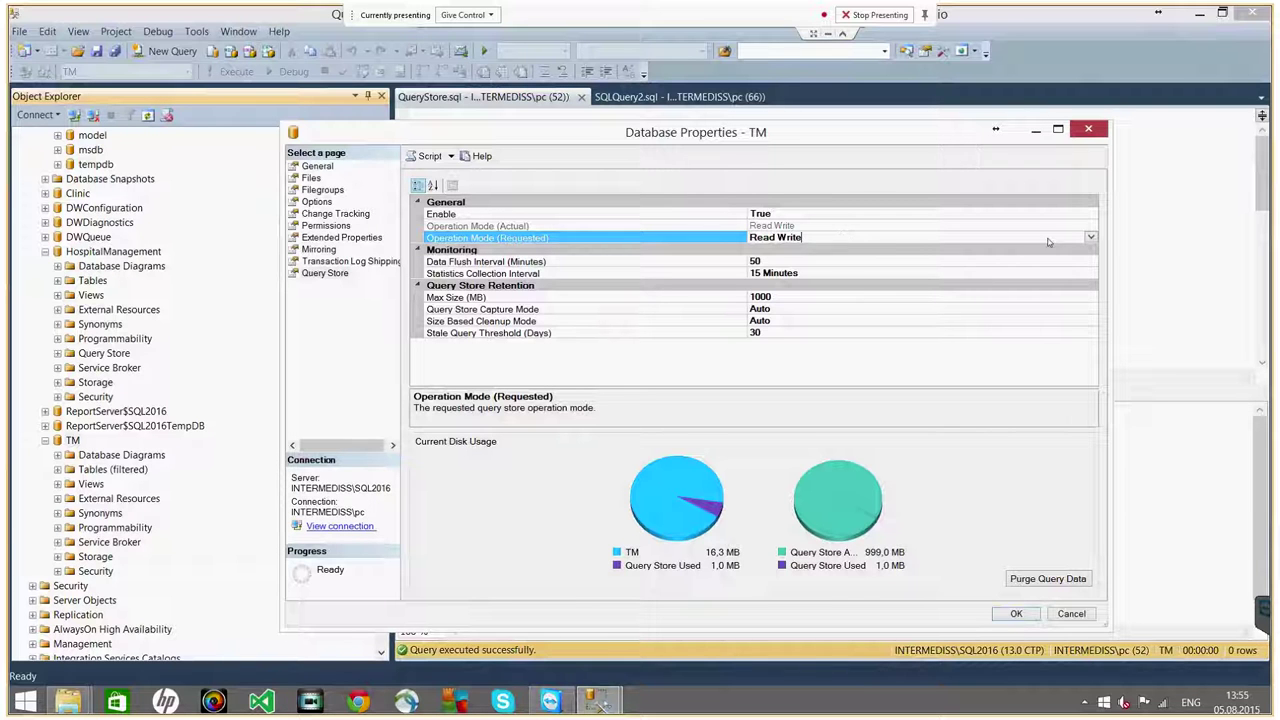
click(1091, 238)
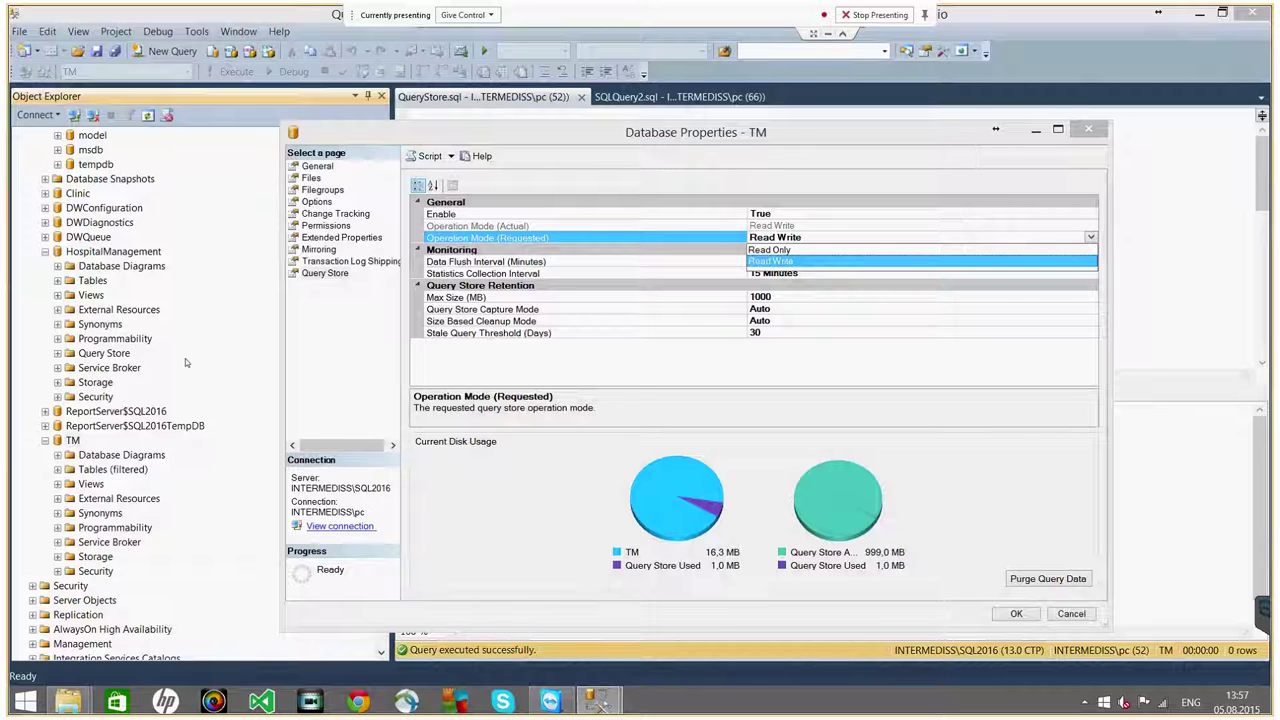
click(918, 261)
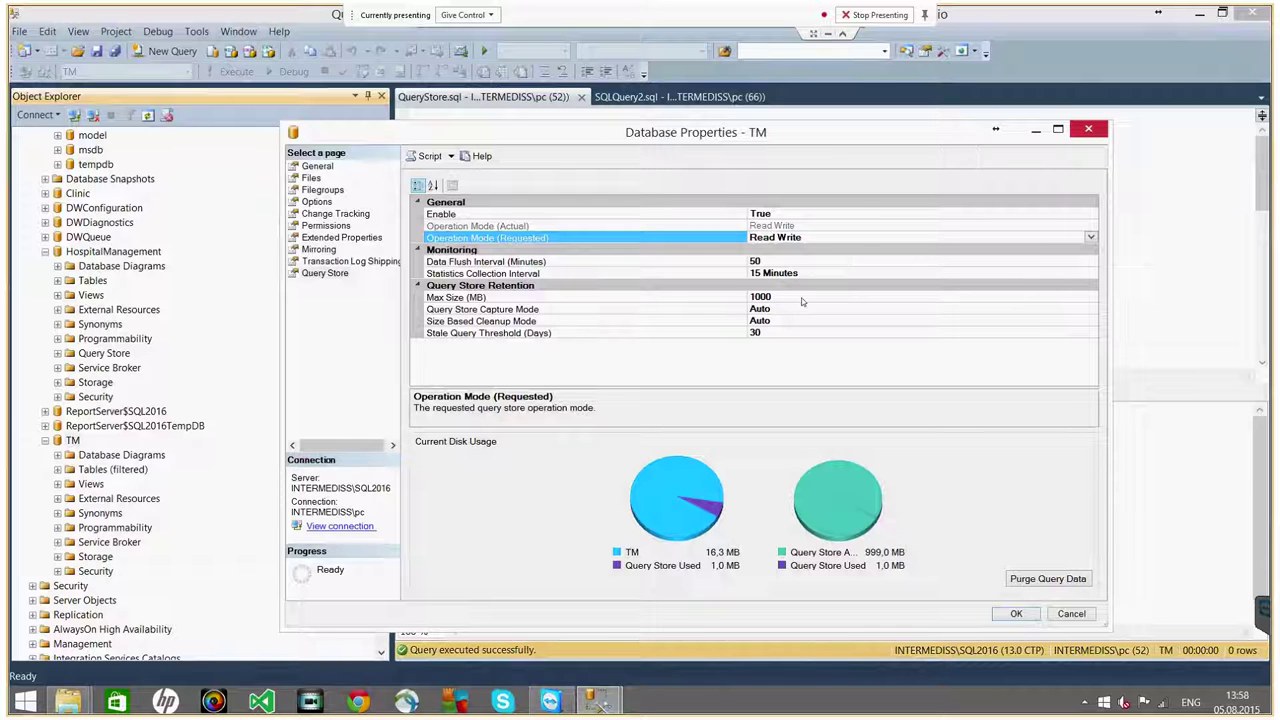
Go through TM's Query Store settings down to Max Size (MB) and close the properties without changes
key(Down)
key(Down)
key(Down)
key(Down)
key(Down)
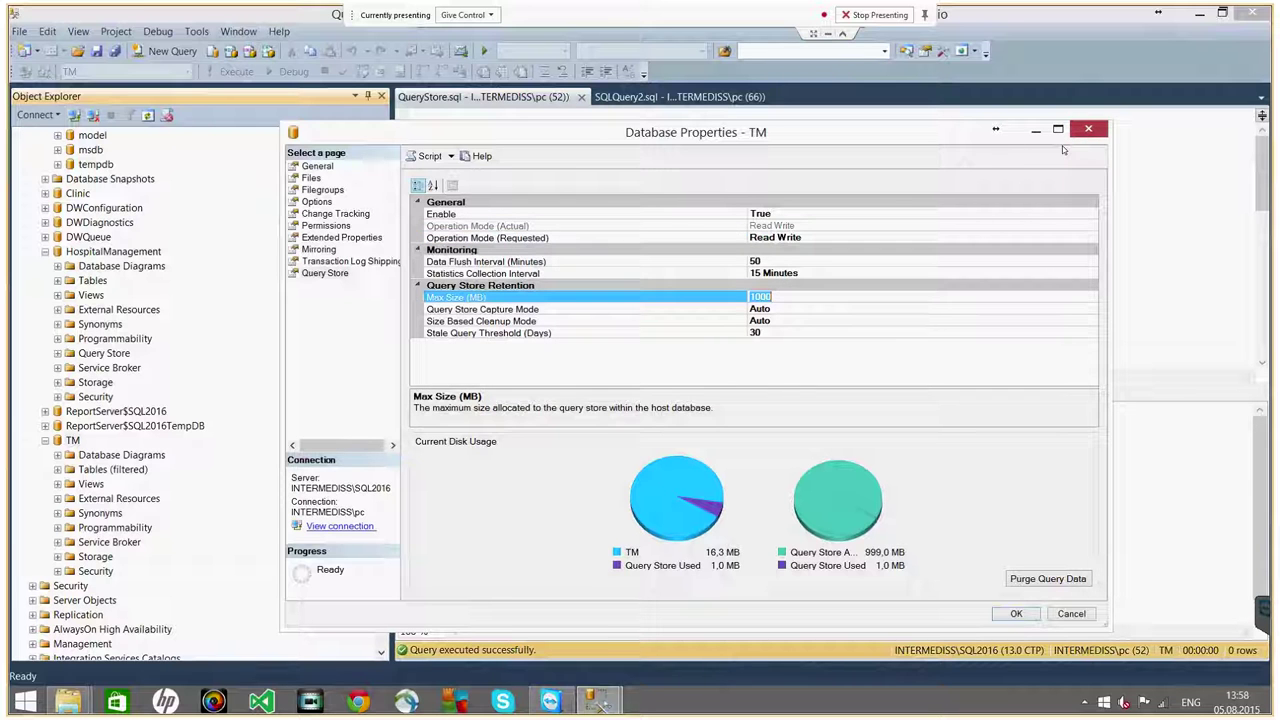
key(Escape)
Highlight the MAX_STORAGE_SIZE_MB option, its value and the SET QUERY_STORE clause in the script's second ALTER DATABASE TM statement
double_click(530, 256)
double_click(617, 256)
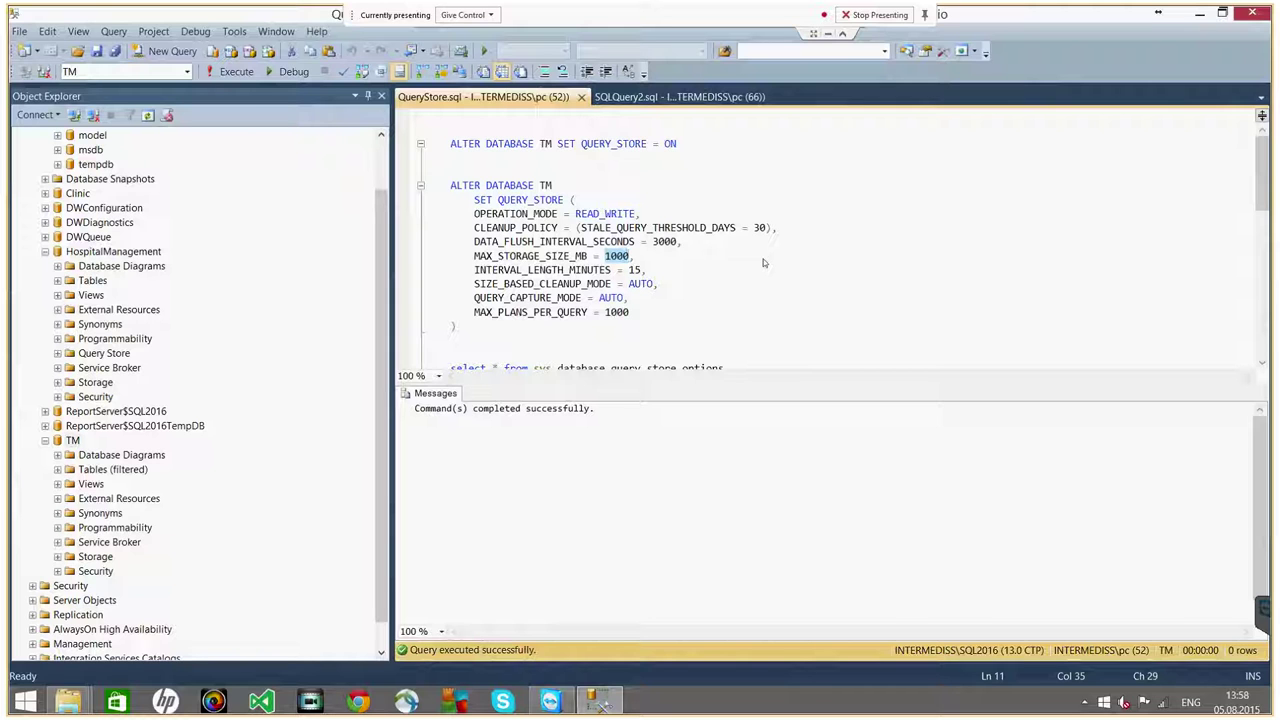
double_click(512, 256)
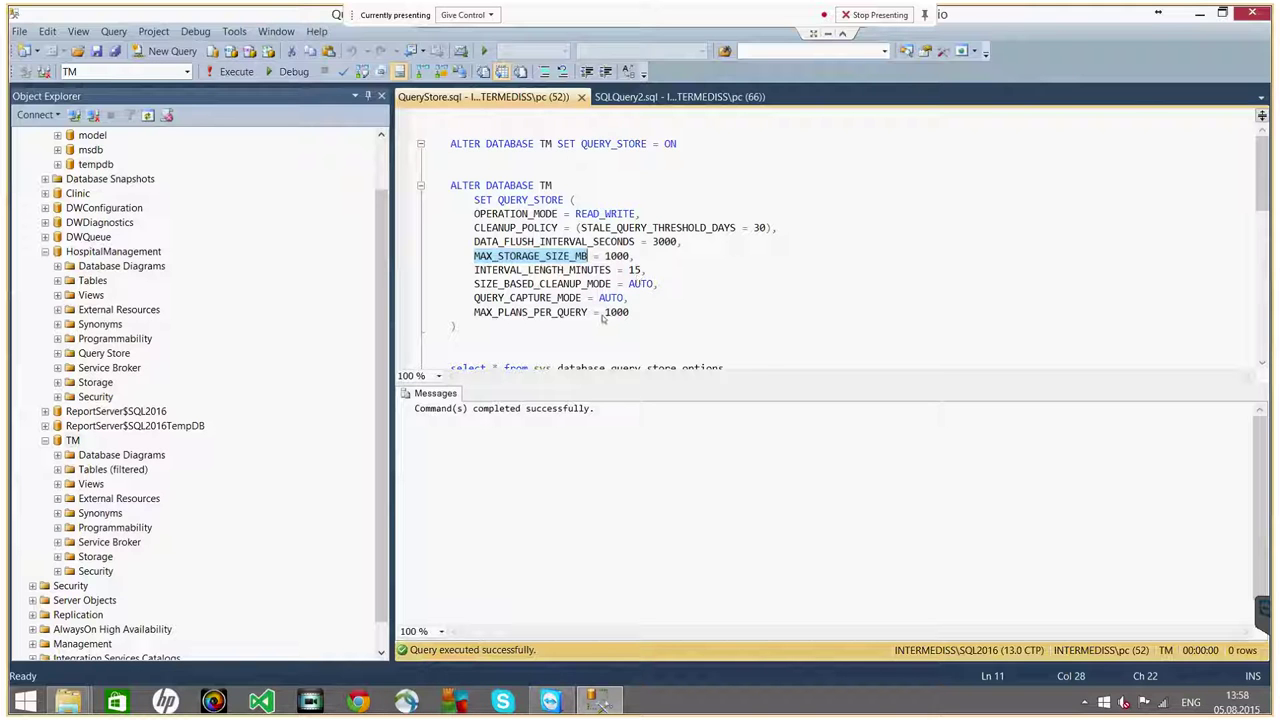
click(450, 327)
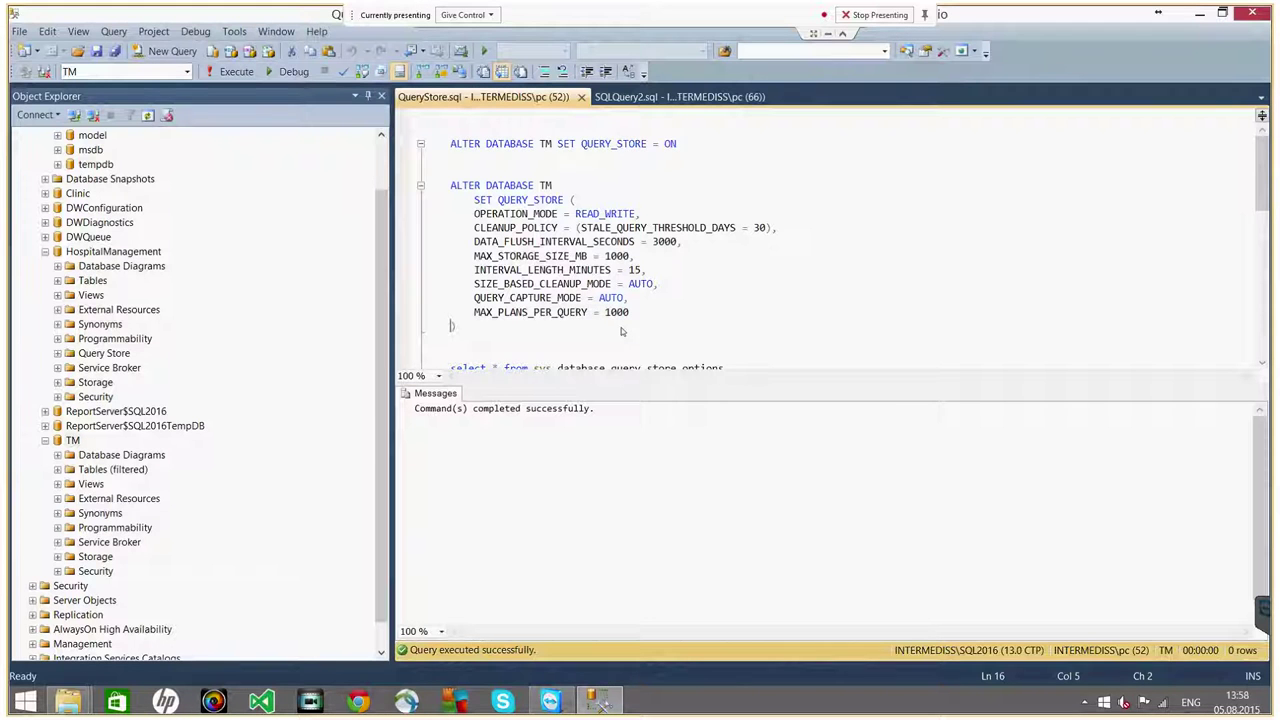
scroll(621, 331, down, 1)
drag(474, 158, 563, 158)
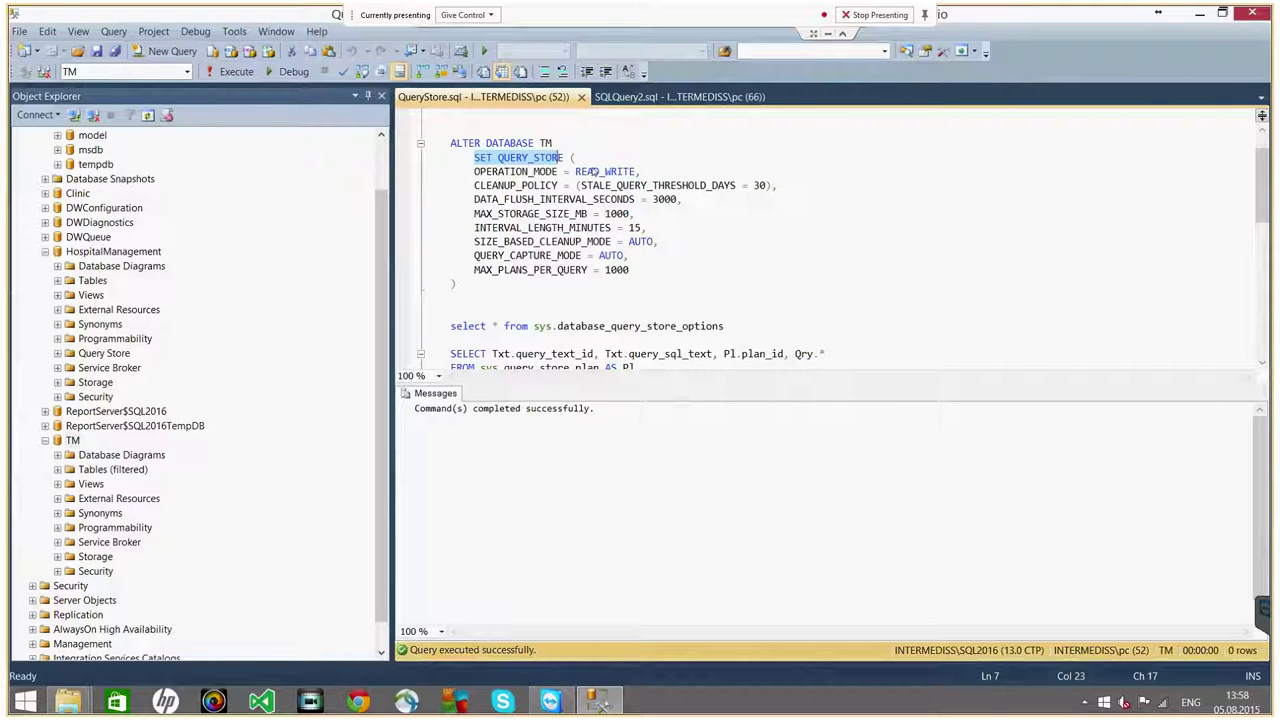
click(646, 291)
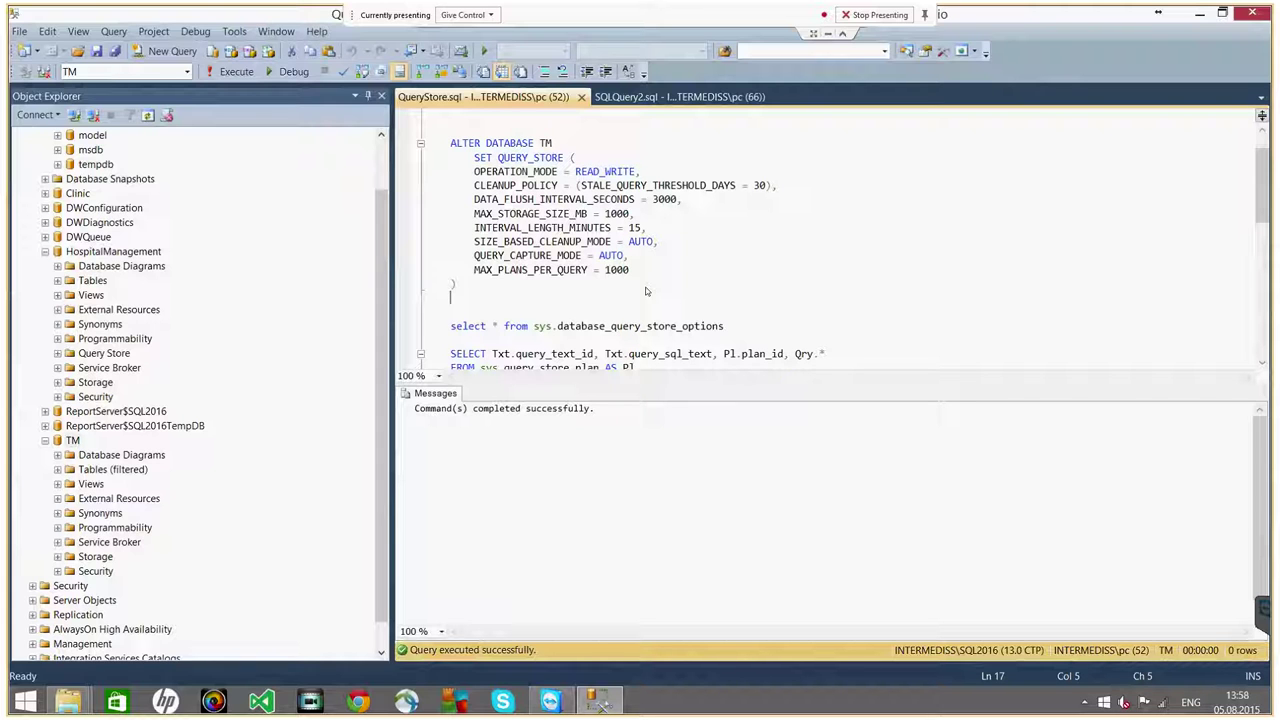
Execute only select * from sys.database_query_store_options and enlarge the script editor slightly above the results
drag(724, 326, 451, 327)
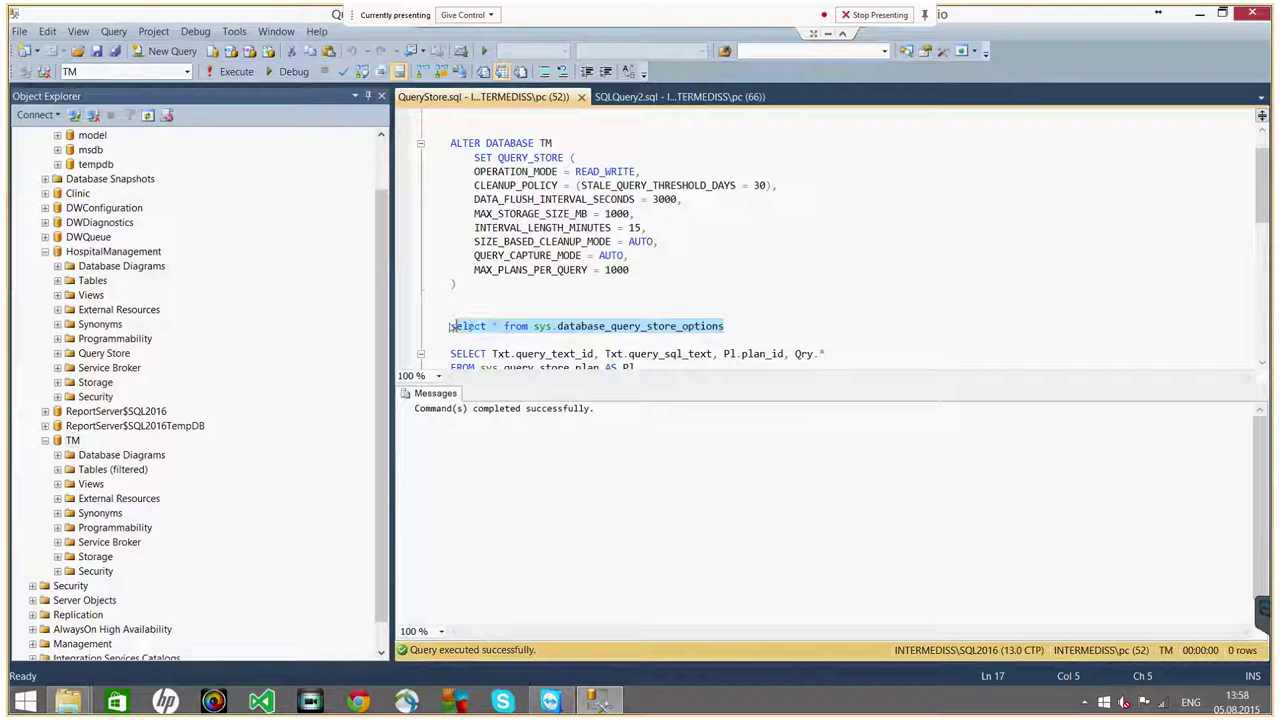
click(237, 72)
drag(826, 384, 821, 405)
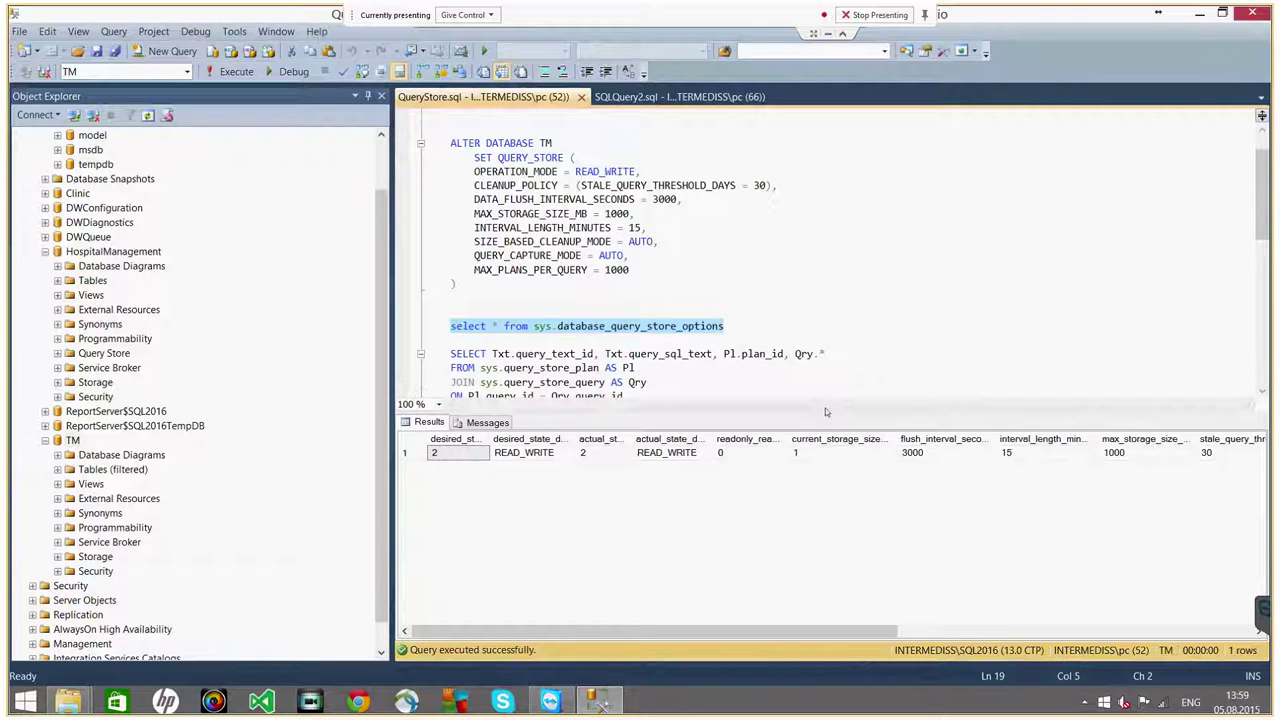